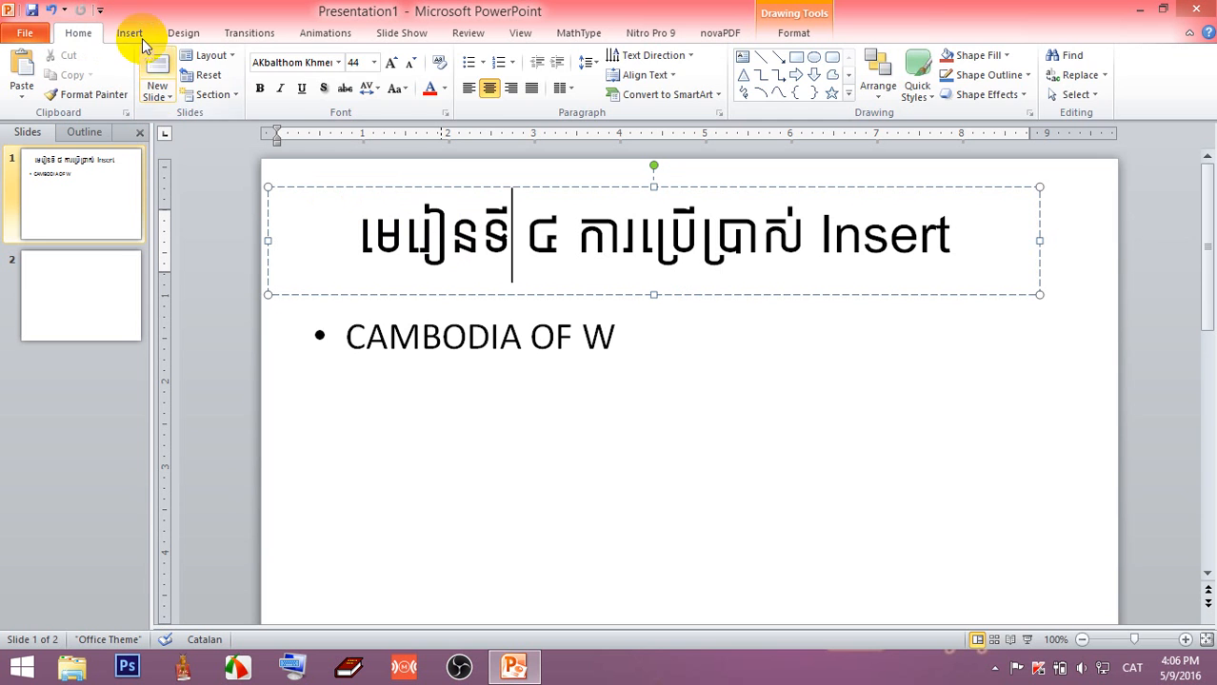
Step: Delete the "CAMBODIA OF W" text from the body of slide 1
left_click(133, 34)
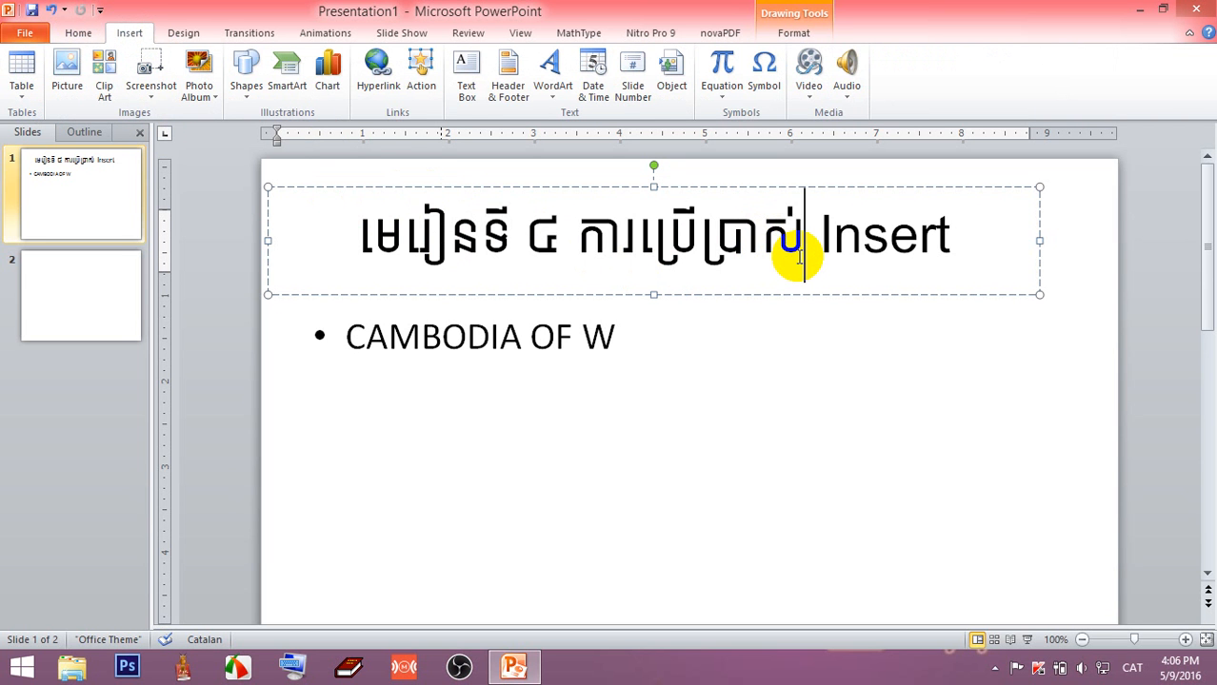
left_click_drag(972, 234, 349, 234)
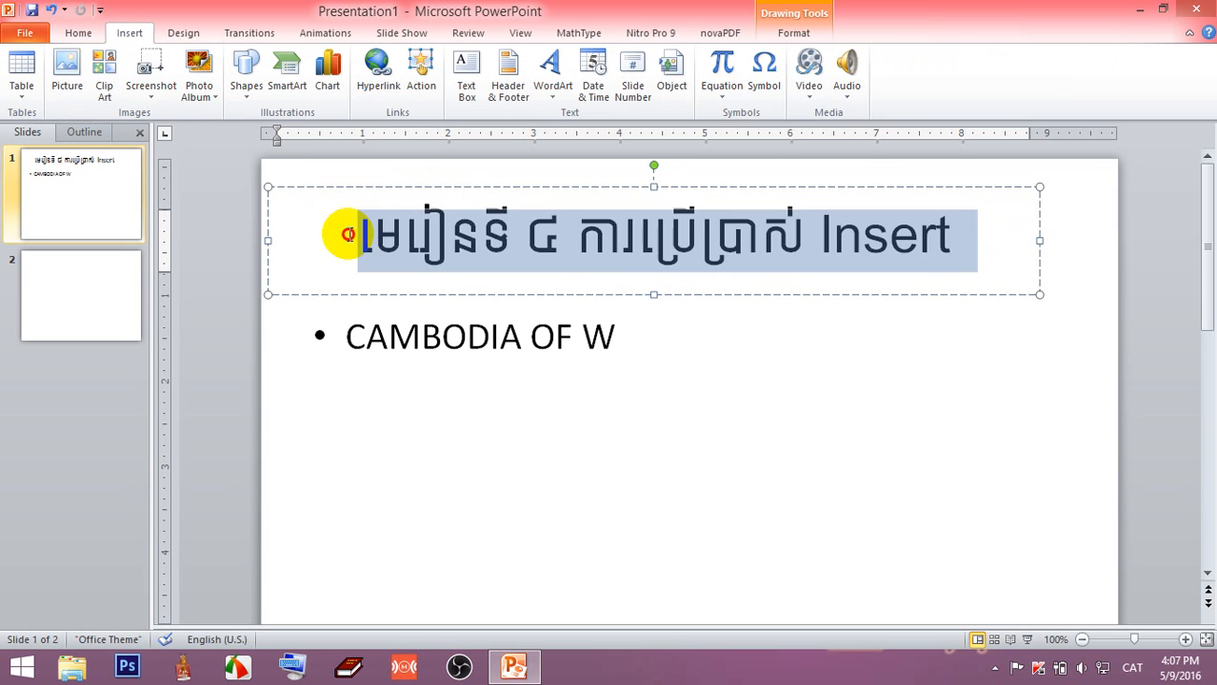
left_click(349, 235)
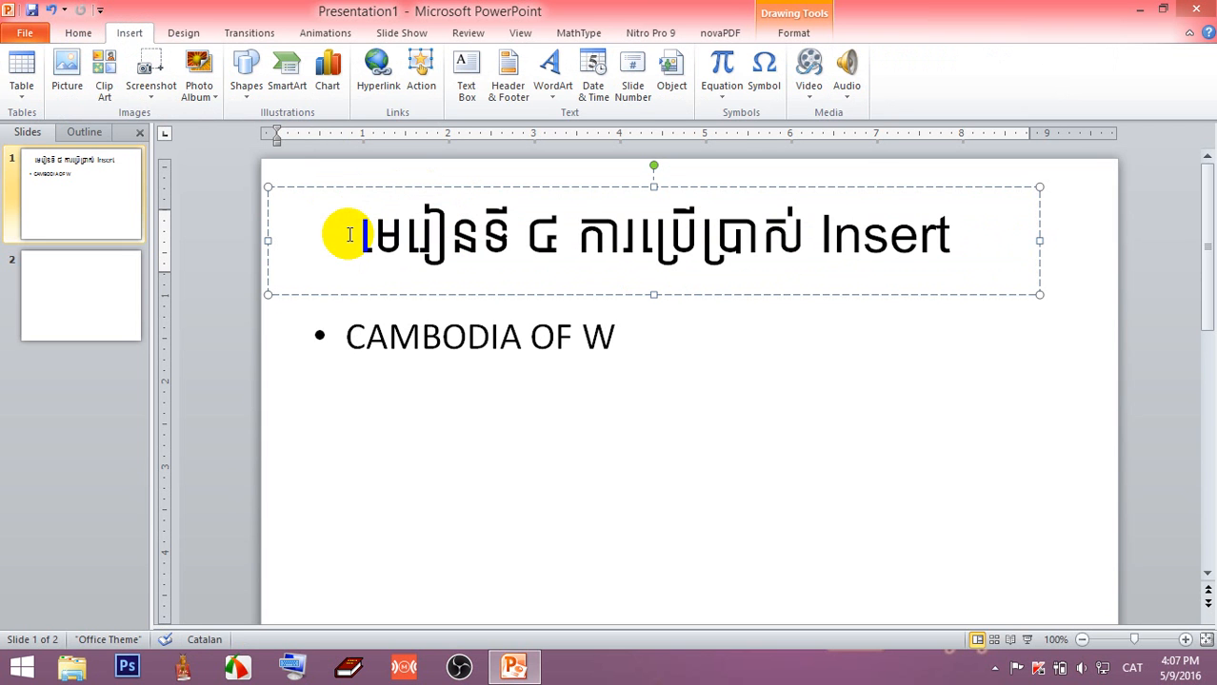
left_click_drag(555, 338, 517, 333)
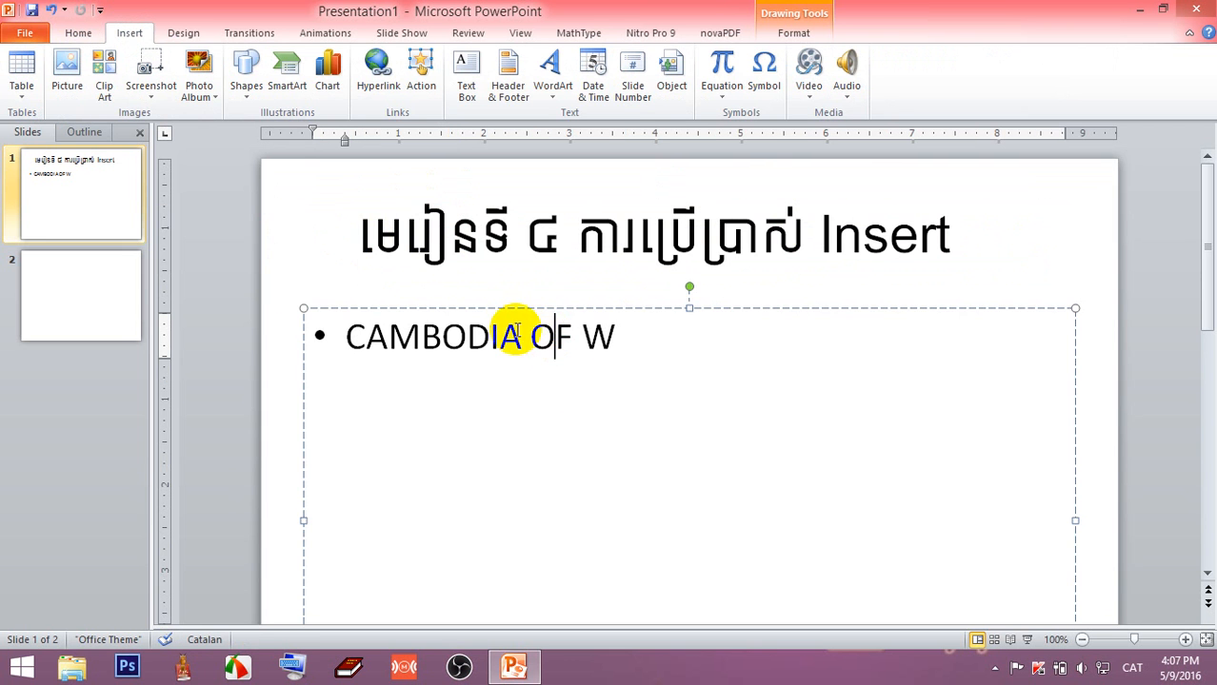
left_click(520, 306)
key("Delete")
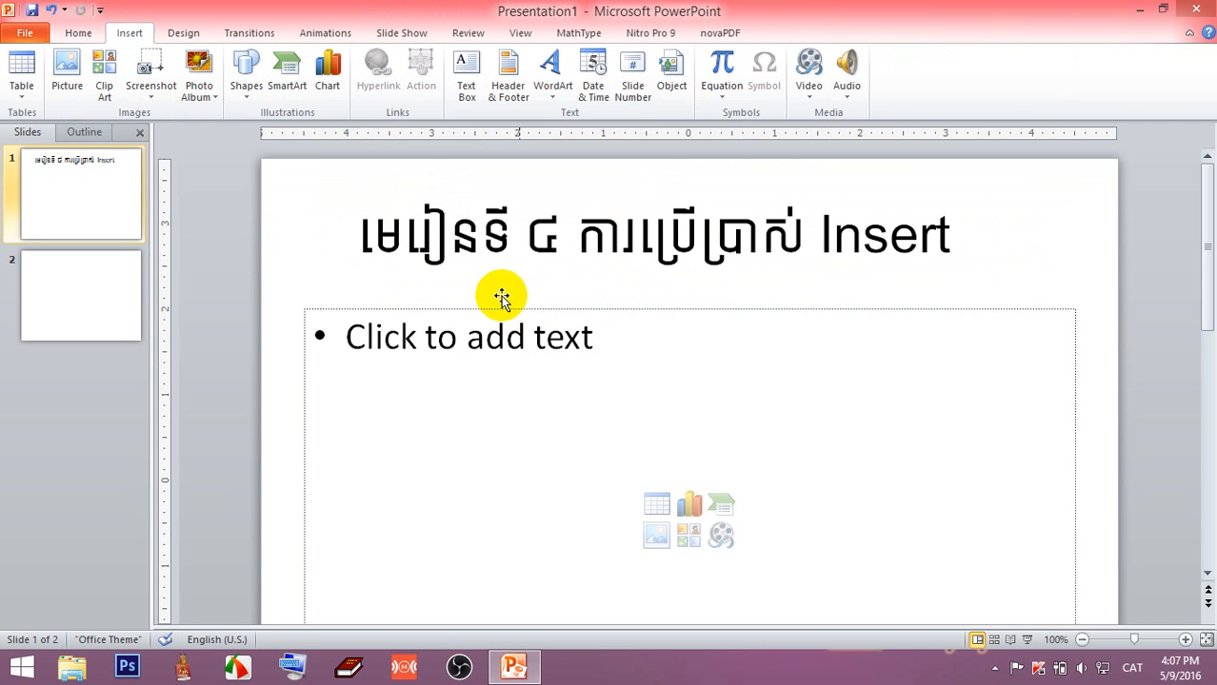
Step: Delete slide 2 and remove the empty content placeholder from slide 1
left_click(93, 322)
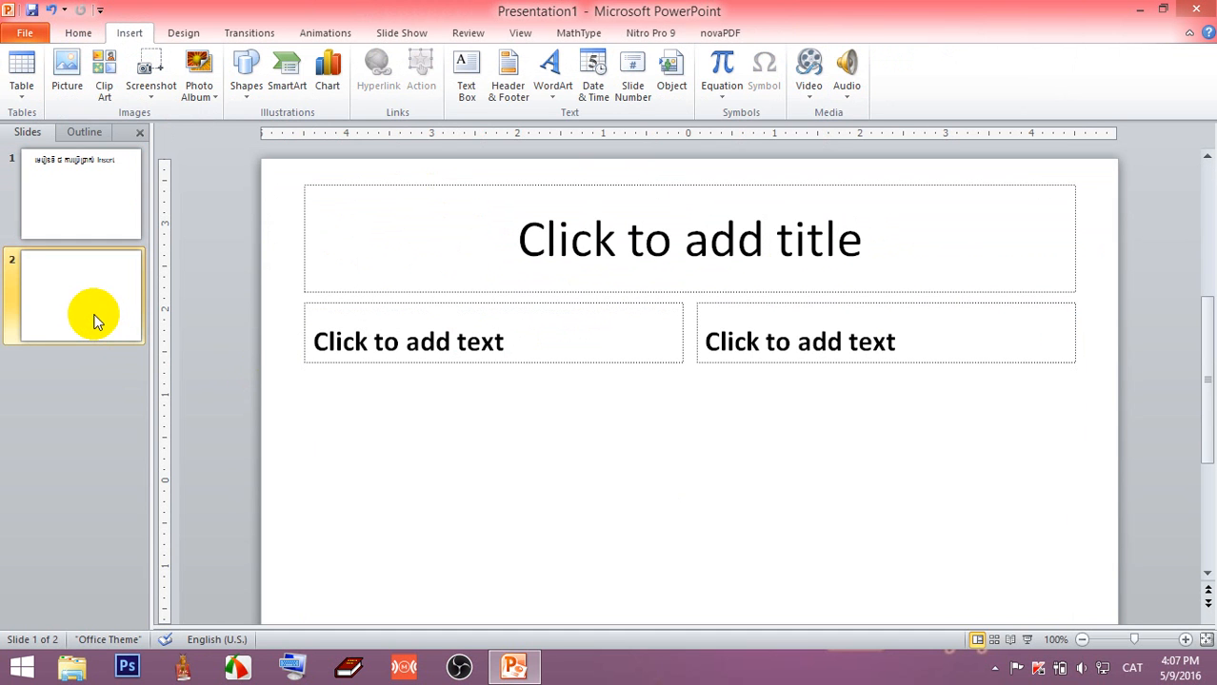
key("Delete")
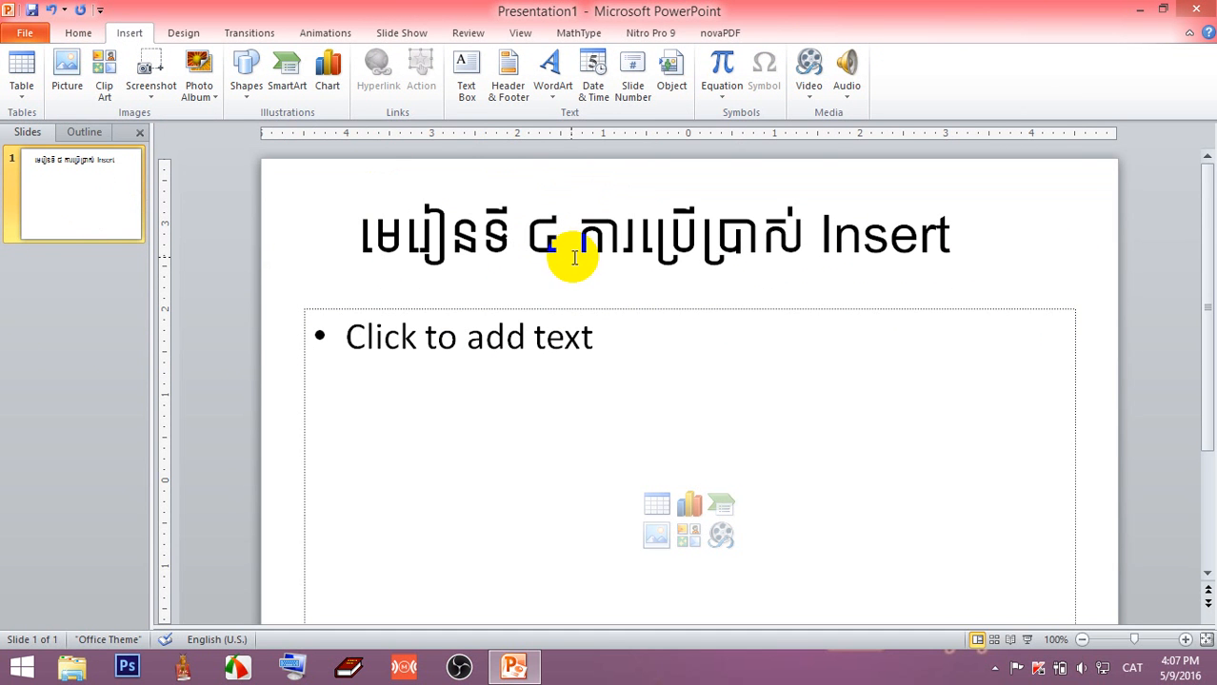
left_click(638, 312)
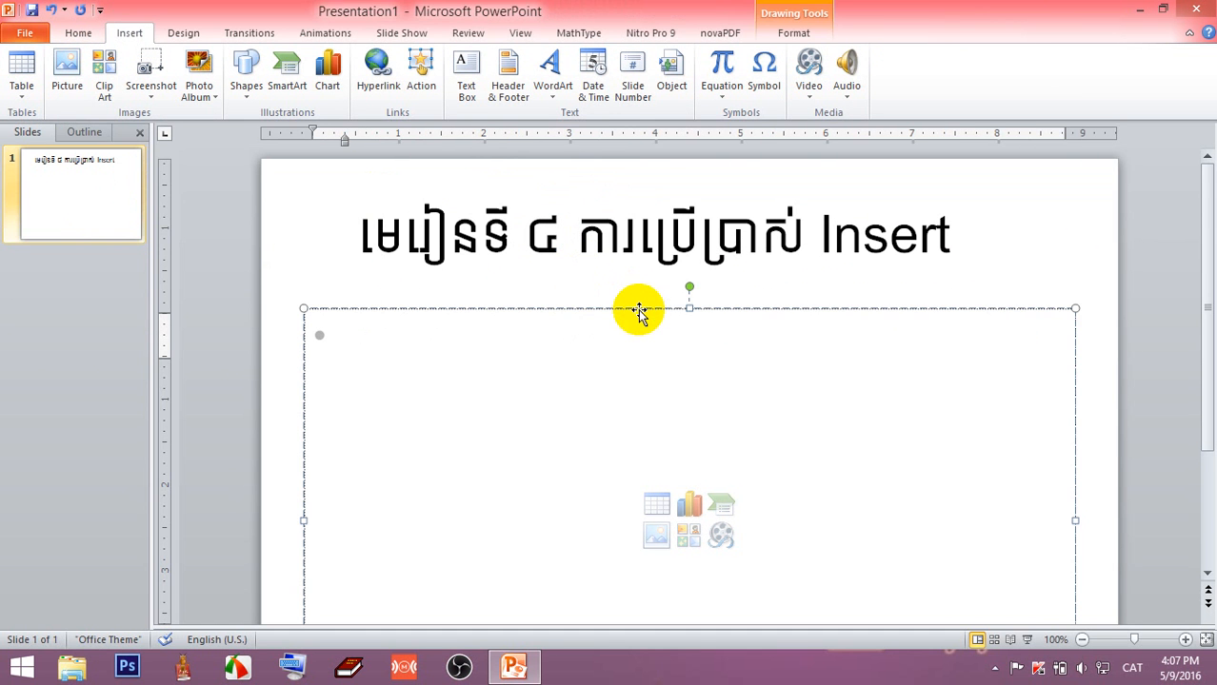
left_click(729, 307)
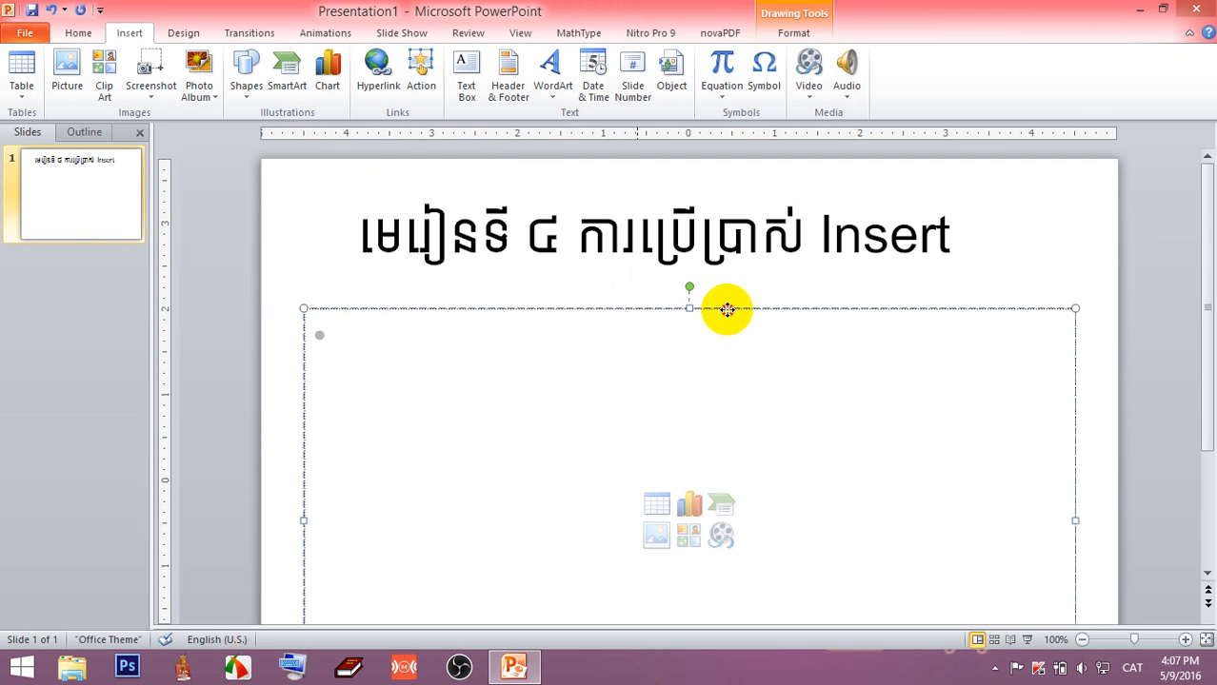
key("Delete")
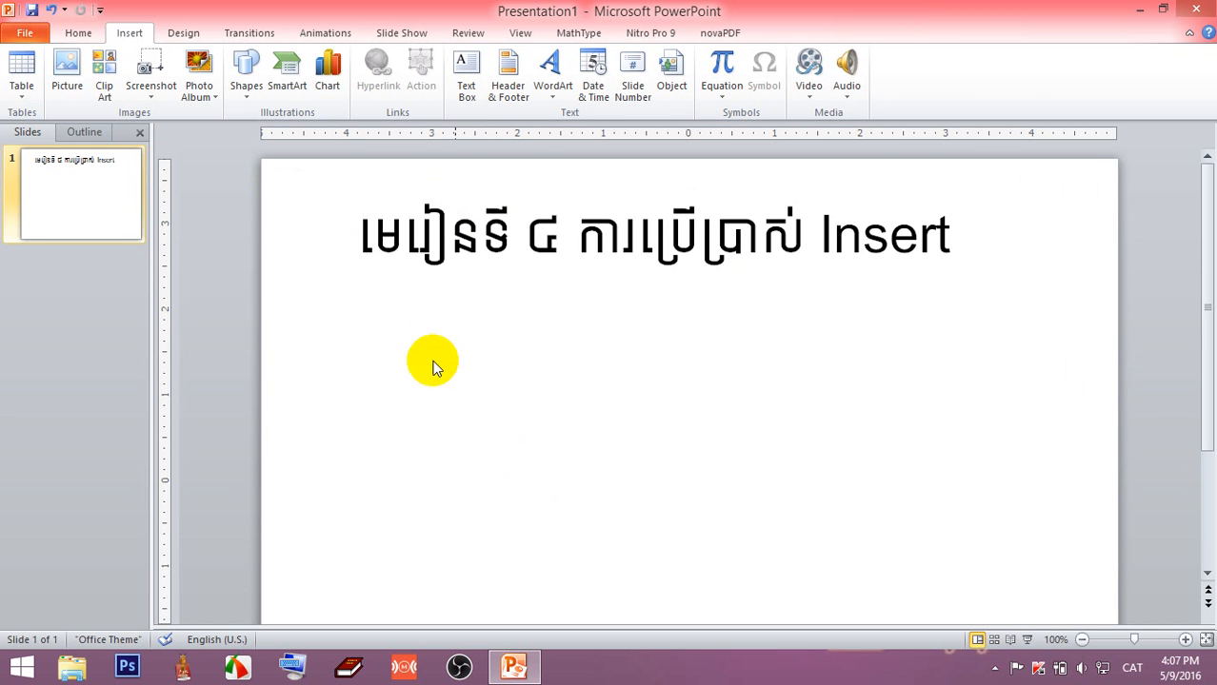
left_click(255, 86)
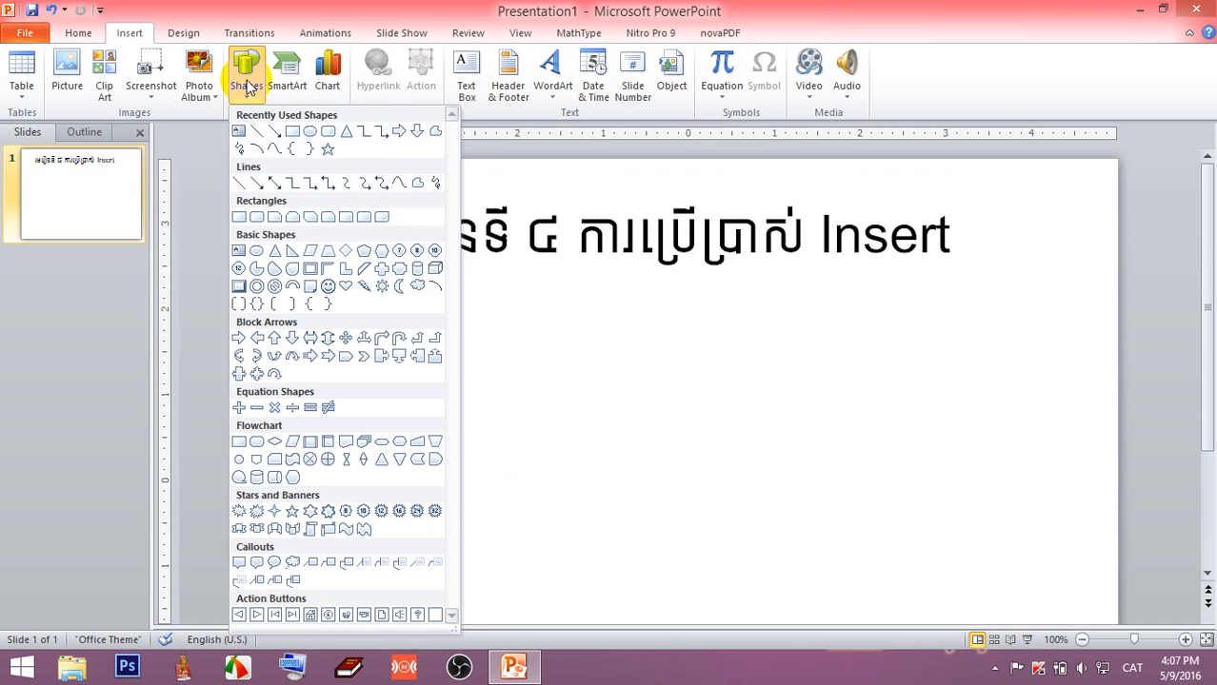
left_click(293, 133)
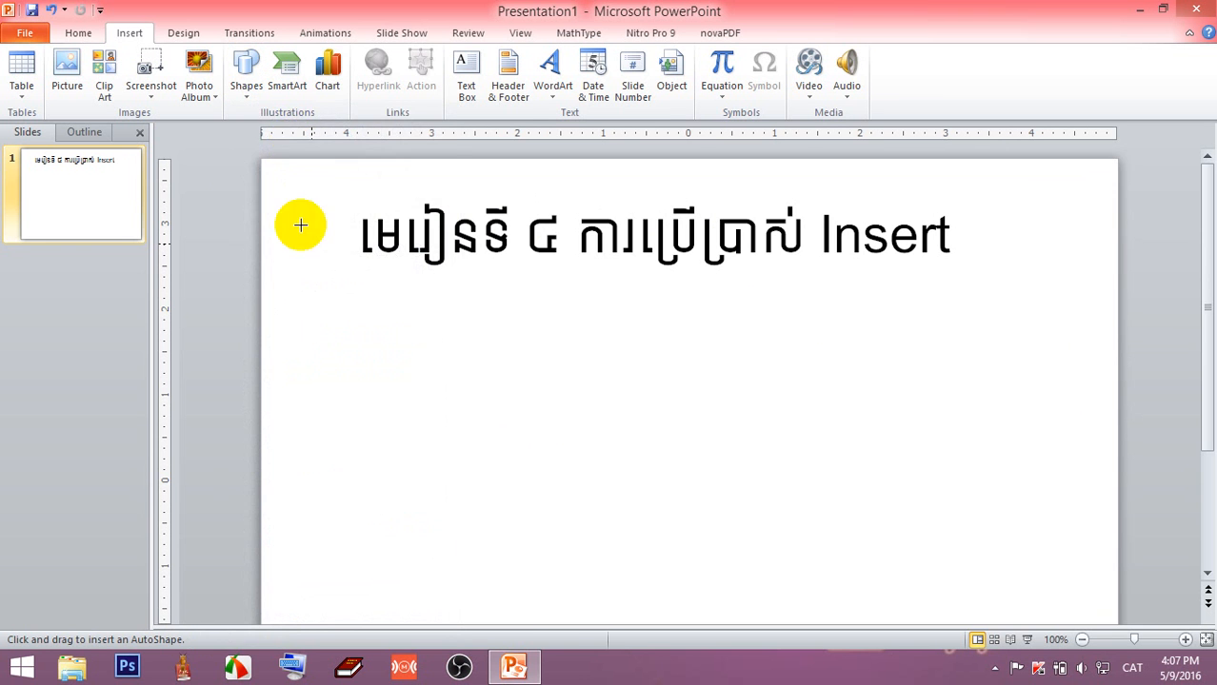
left_click(252, 72)
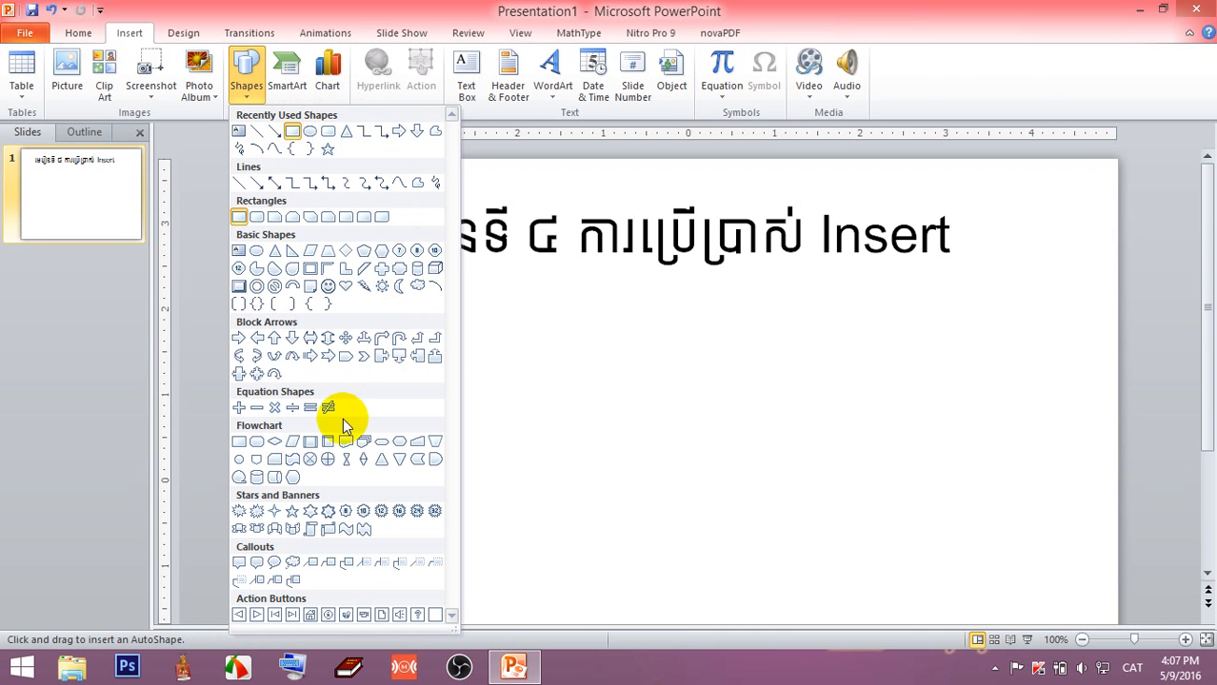
left_click(290, 133)
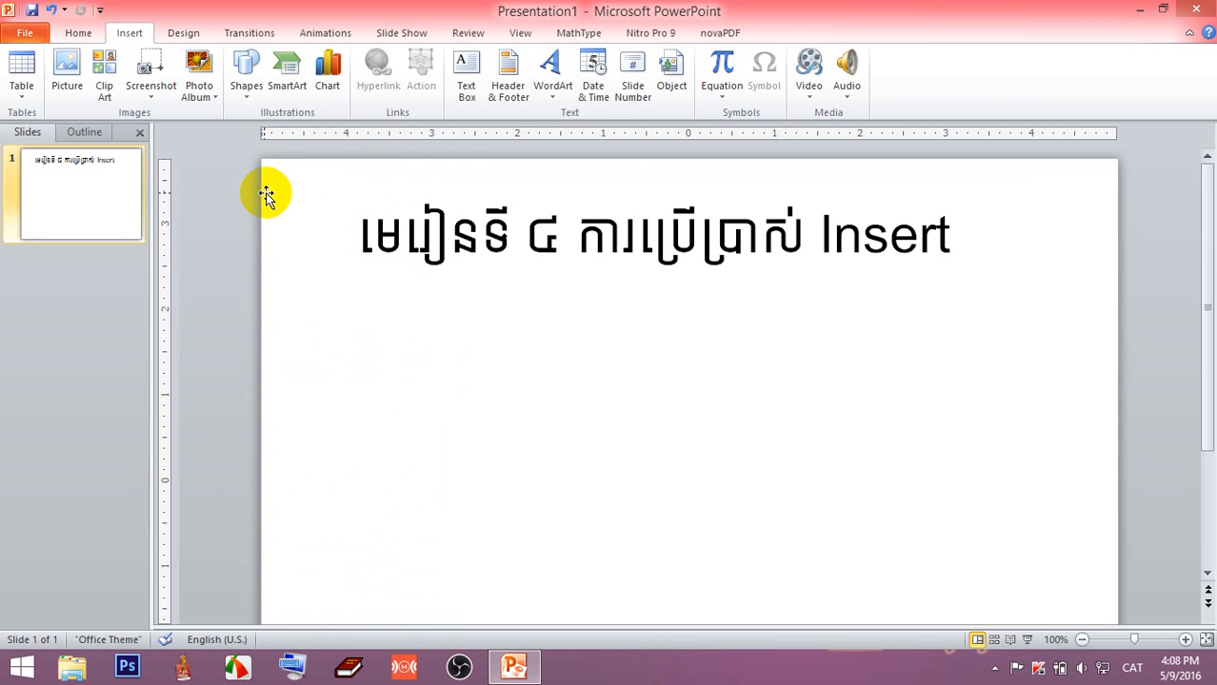
left_click_drag(314, 308, 666, 465)
left_click_drag(831, 444, 1037, 409)
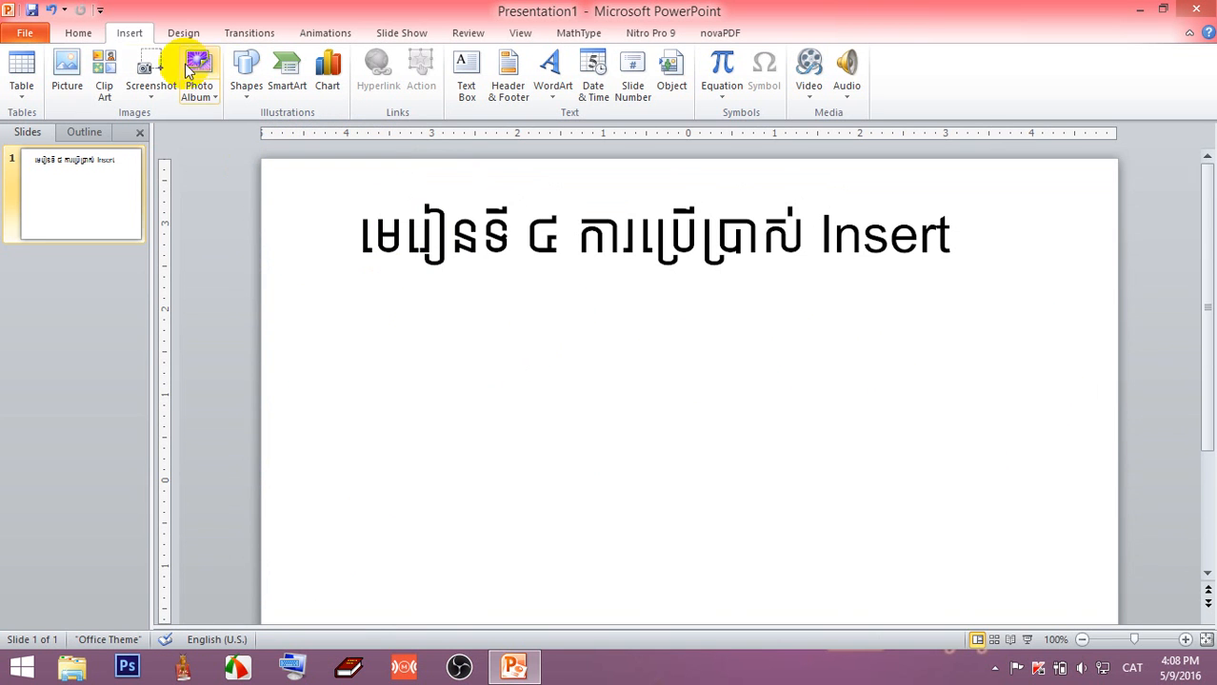
Step: Draw a wide rectangle on slide 1 and move it up over the title
left_click(261, 76)
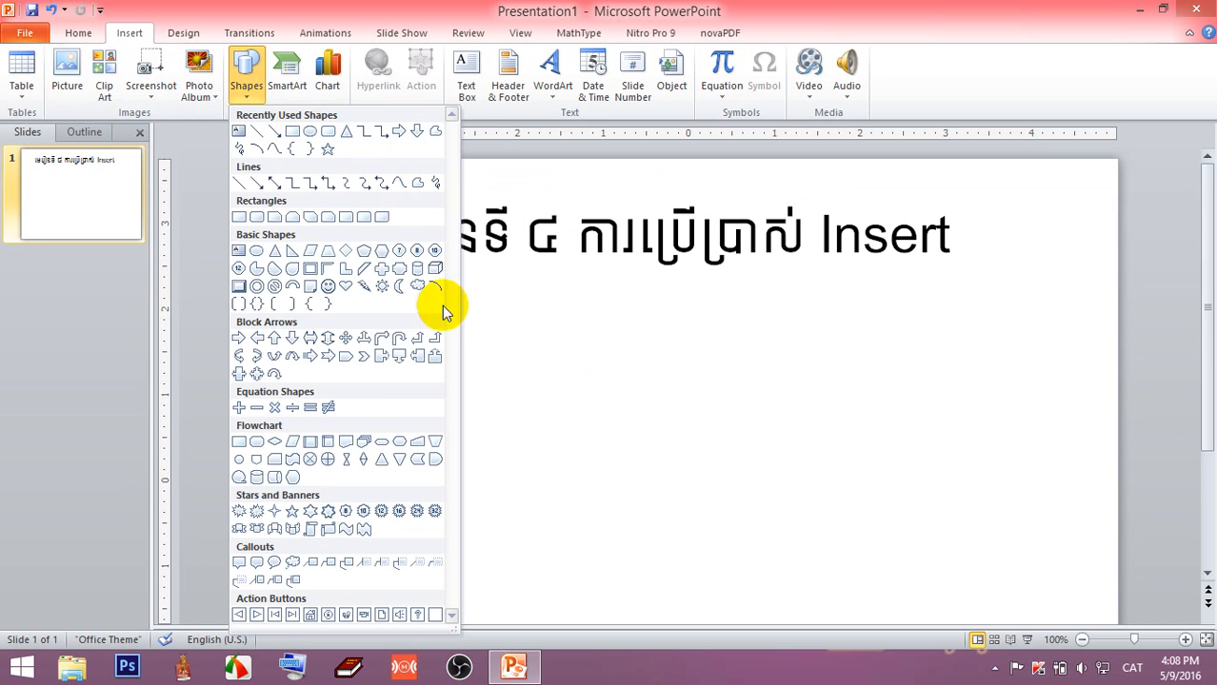
left_click(291, 131)
mouse_move(1076, 489)
left_mouse_down()
mouse_move(551, 367)
mouse_move(331, 264)
mouse_move(234, 191)
mouse_move(337, 299)
mouse_move(310, 307)
left_mouse_up()
left_click_drag(809, 442, 767, 313)
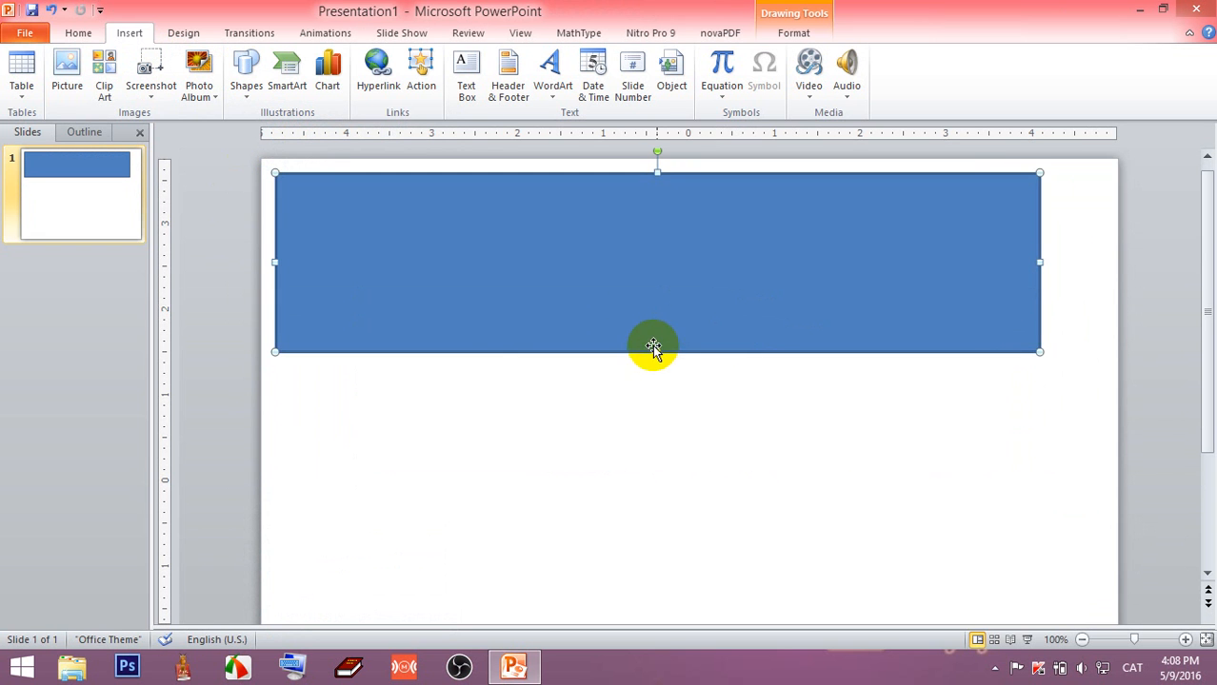
Step: Reduce the rectangle's height to about 1.08" and position it over the title line
left_click_drag(655, 352, 656, 294)
left_click_drag(774, 220, 772, 448)
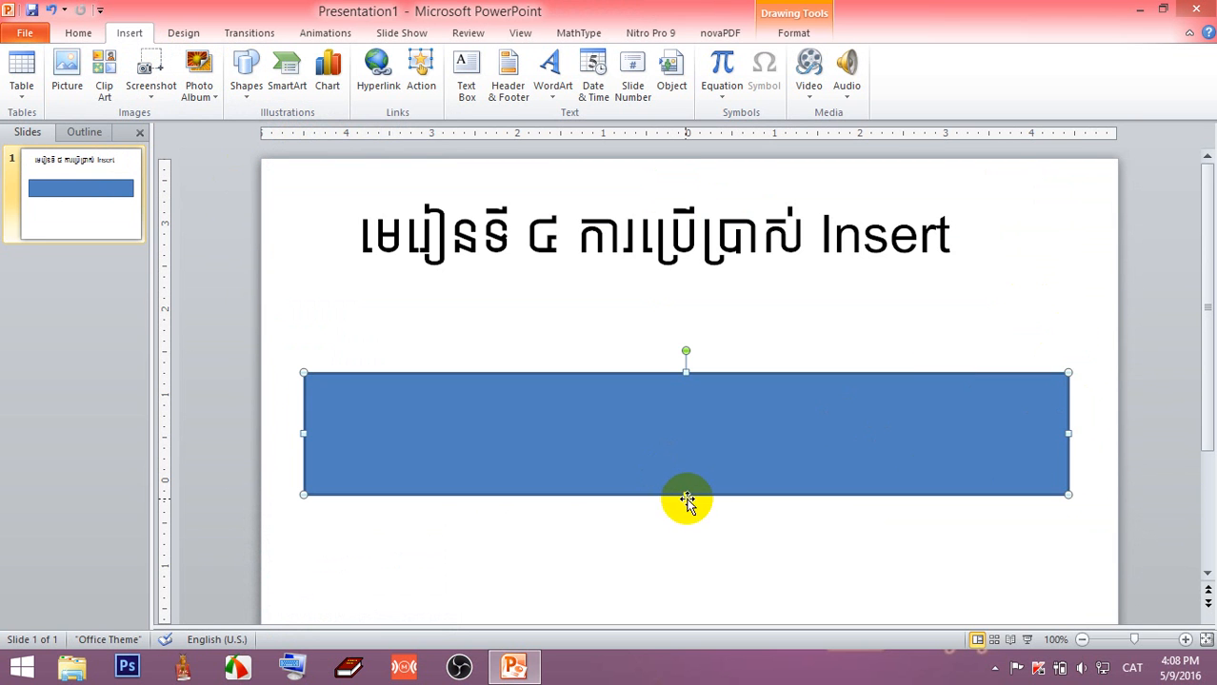
left_click_drag(684, 495, 667, 245)
scroll(662, 259, "down", 3)
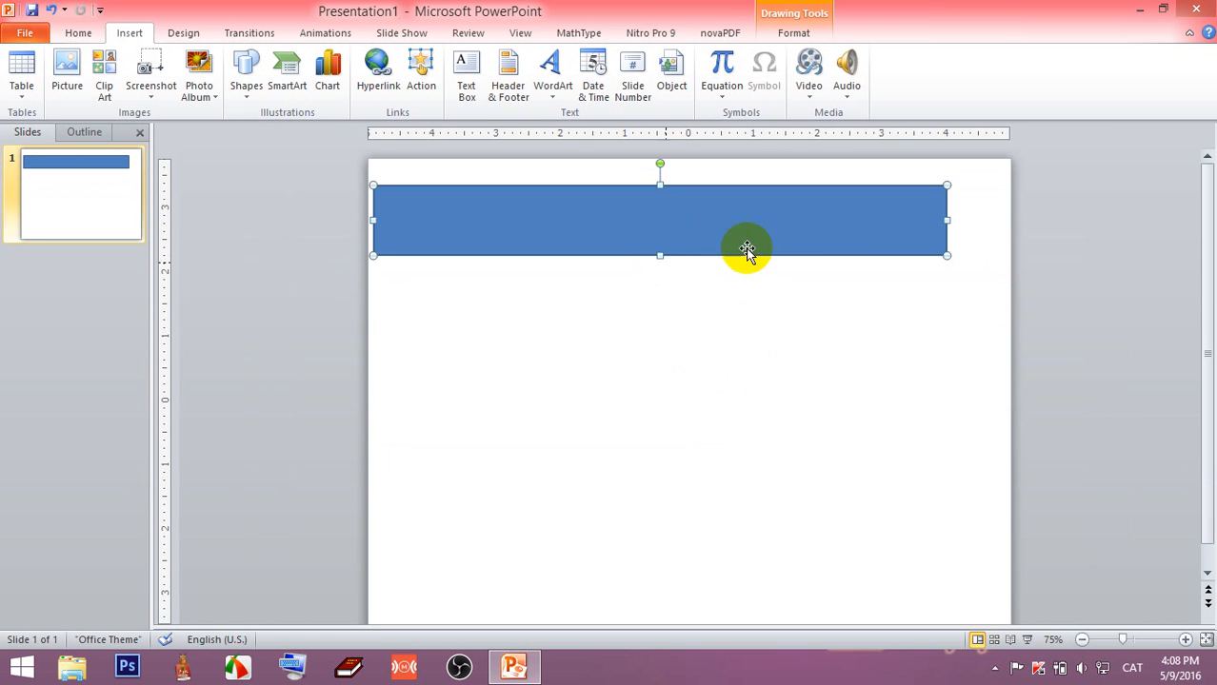
Step: Widen the rectangle to about 10.33" and centre it horizontally so it spans the slide over the title
left_click_drag(948, 220, 1038, 220)
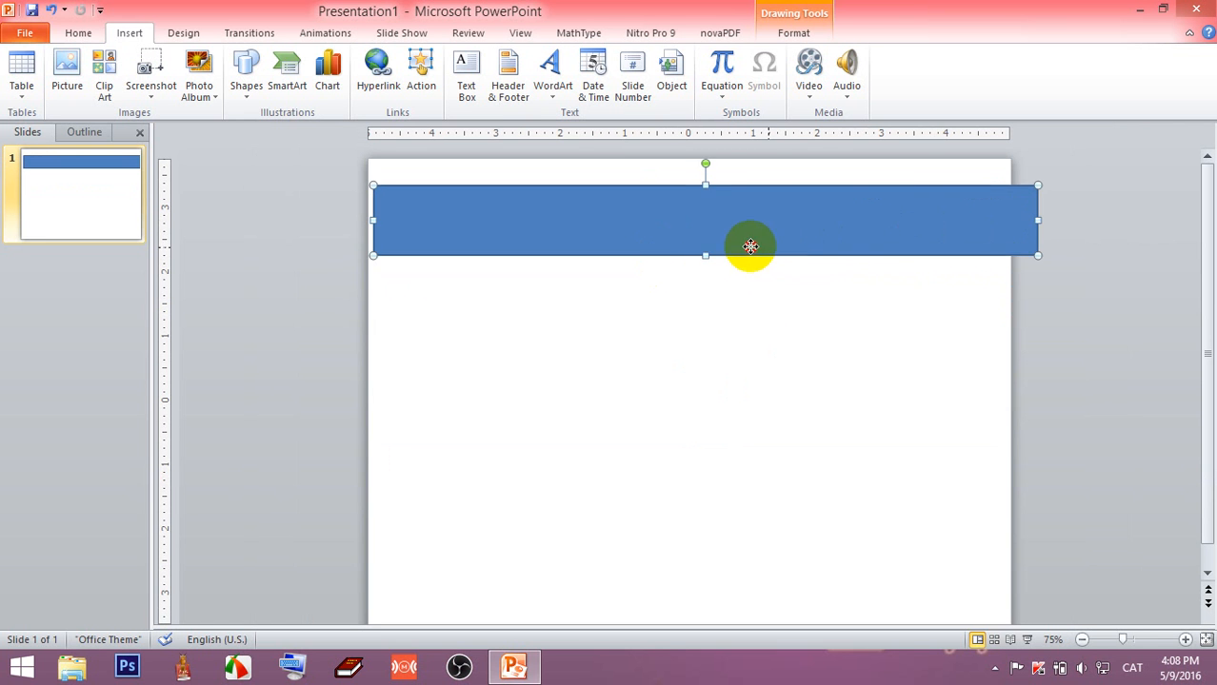
left_click_drag(744, 250, 682, 231)
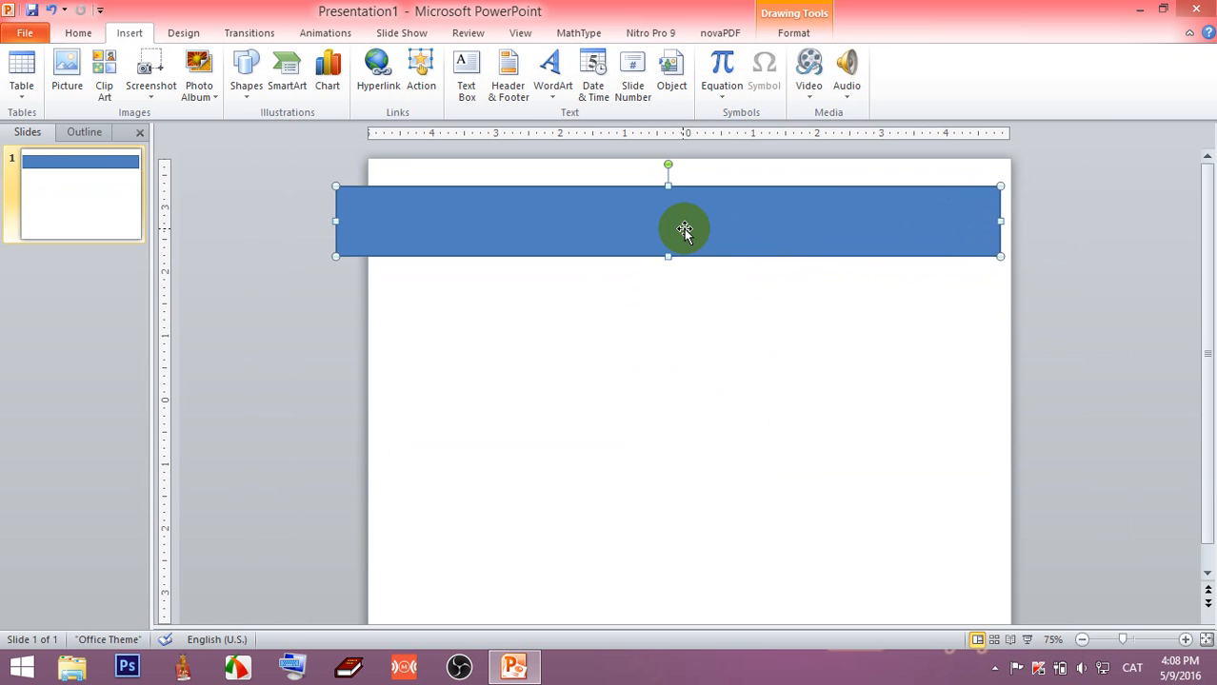
key("Up")
key("Right")
key("Right")
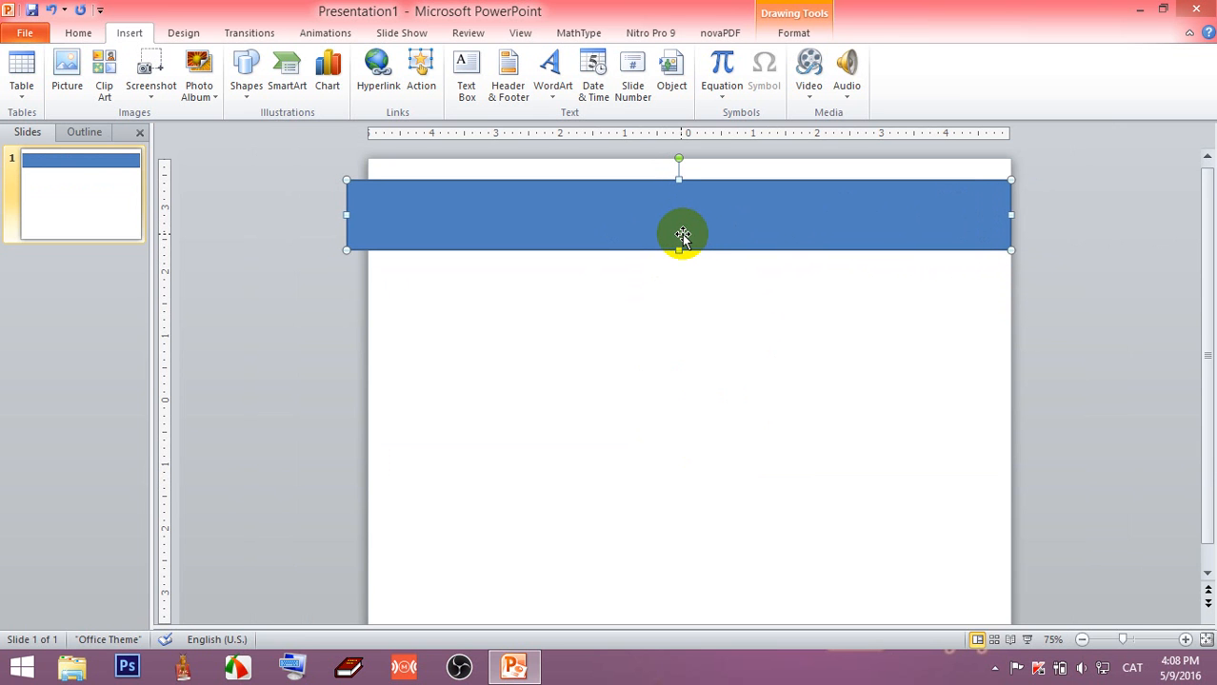
key("Right")
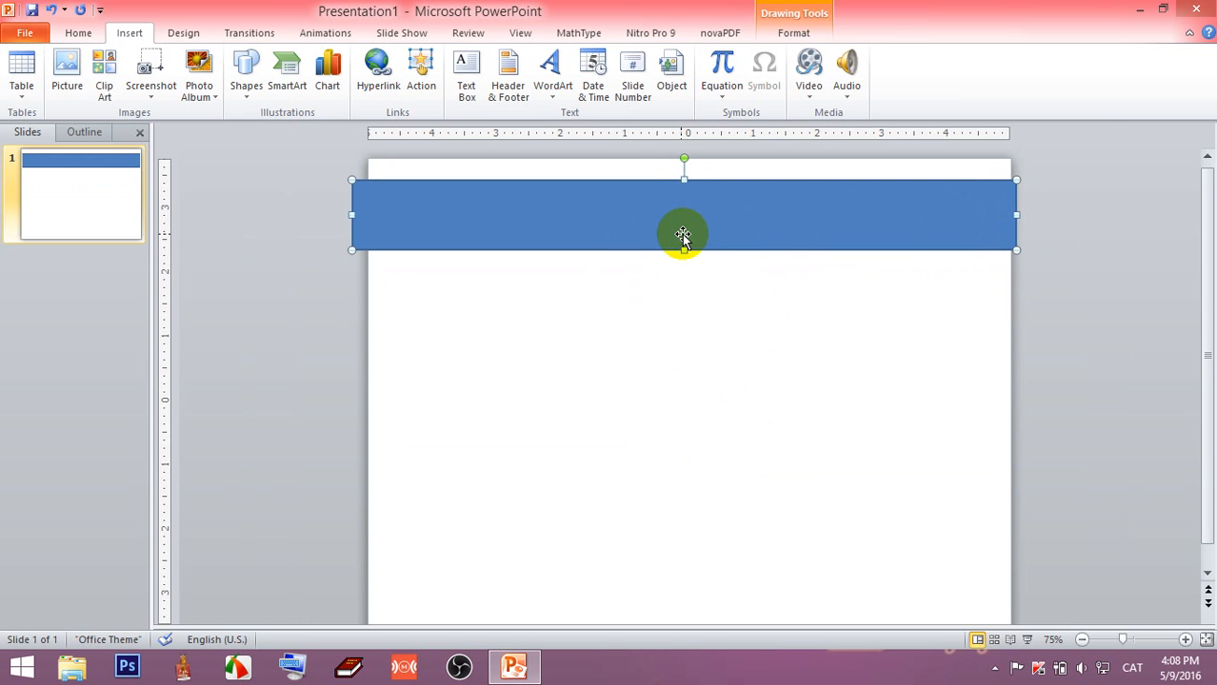
mouse_move(722, 228)
left_mouse_down()
mouse_move(734, 255)
mouse_move(724, 221)
left_mouse_up()
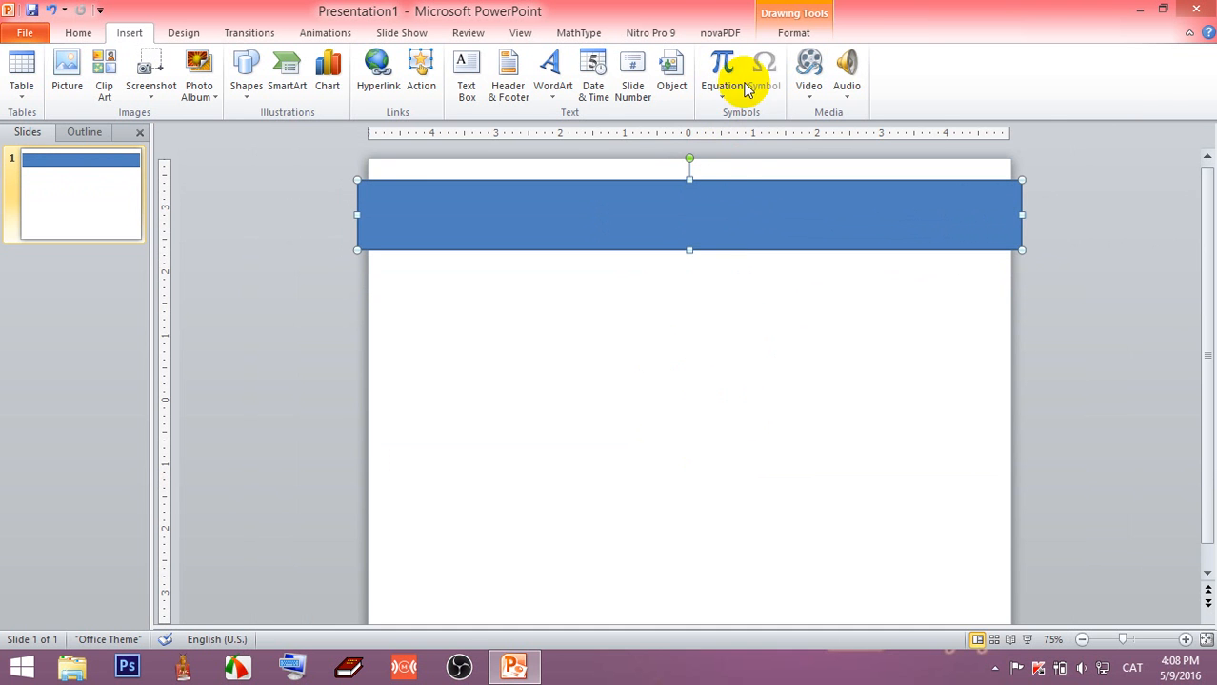
Step: Apply the orange gradient shape style from the fifth gallery row to the rectangle and trim both ends to the slide edges, 10" wide
left_click(807, 32)
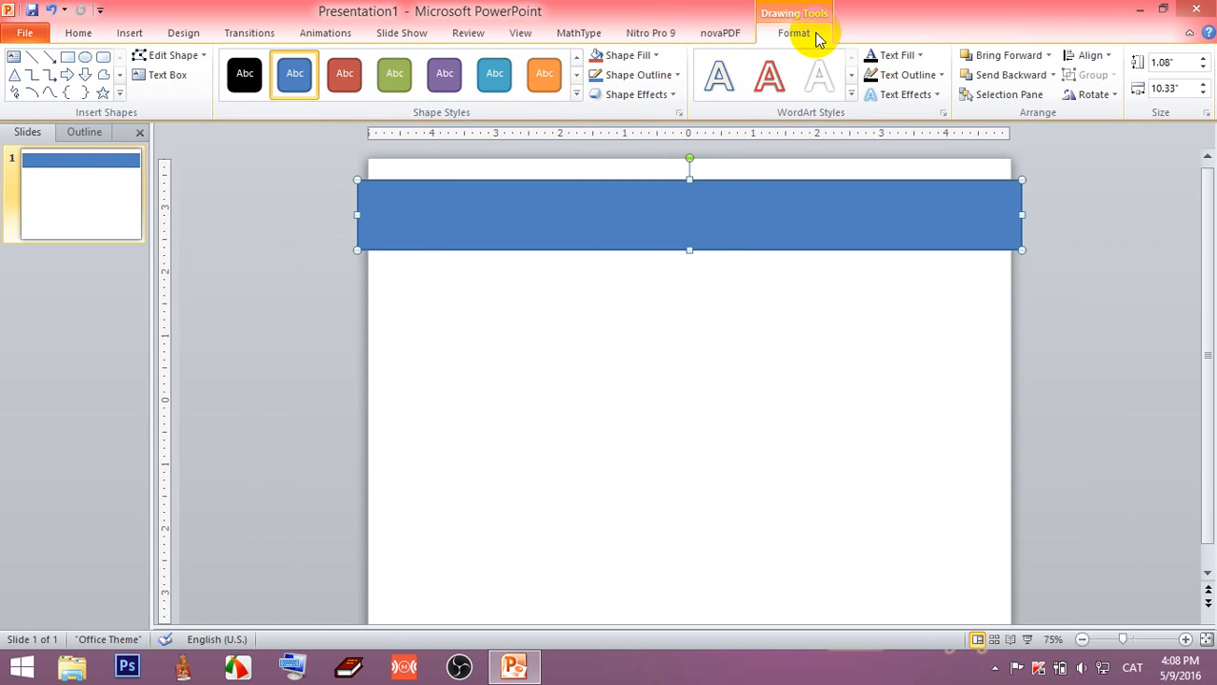
left_click(581, 97)
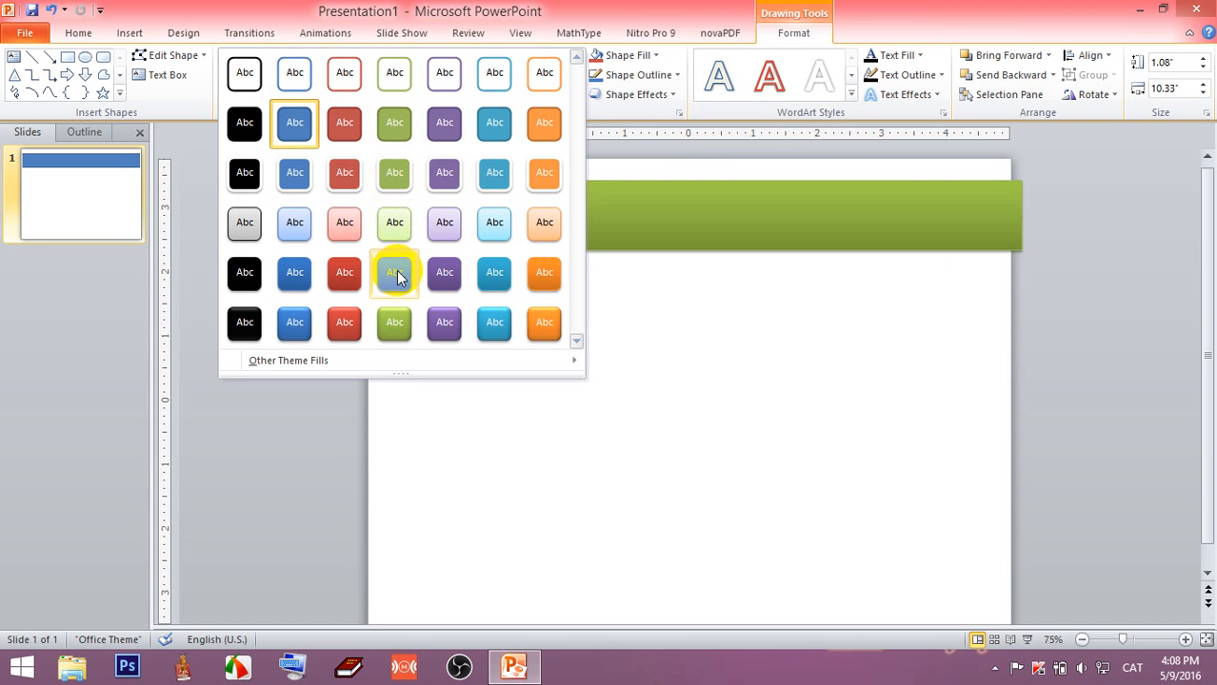
left_click(539, 277)
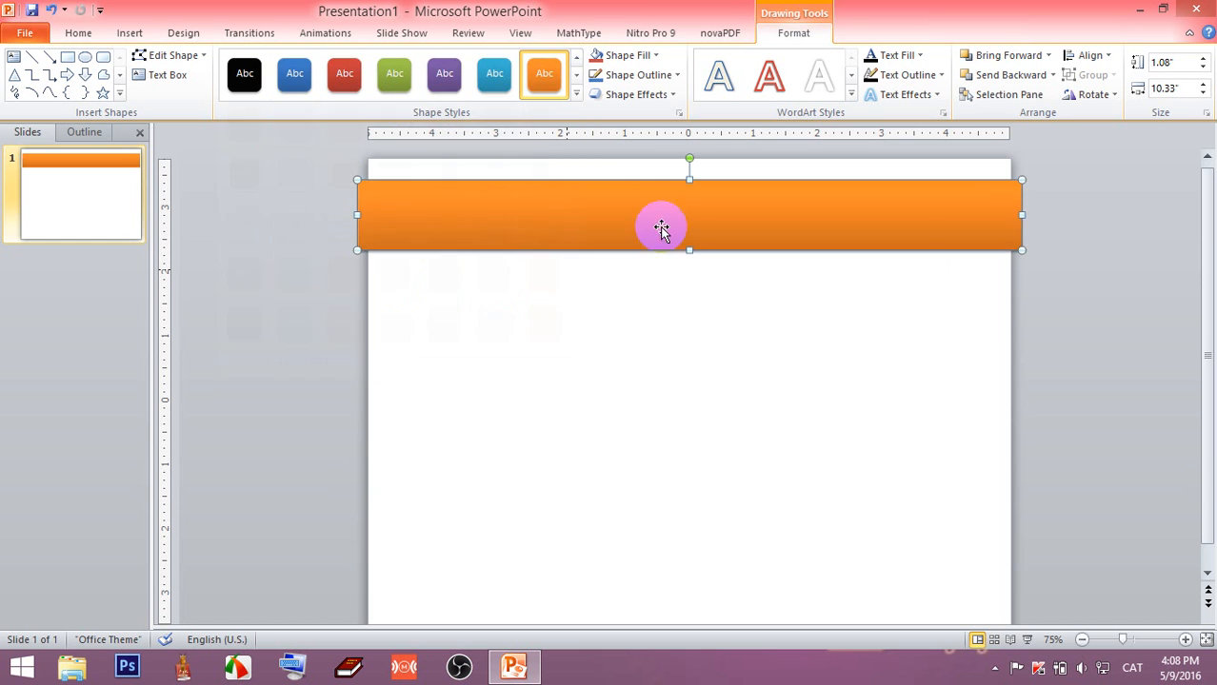
left_click_drag(1025, 214, 1011, 213)
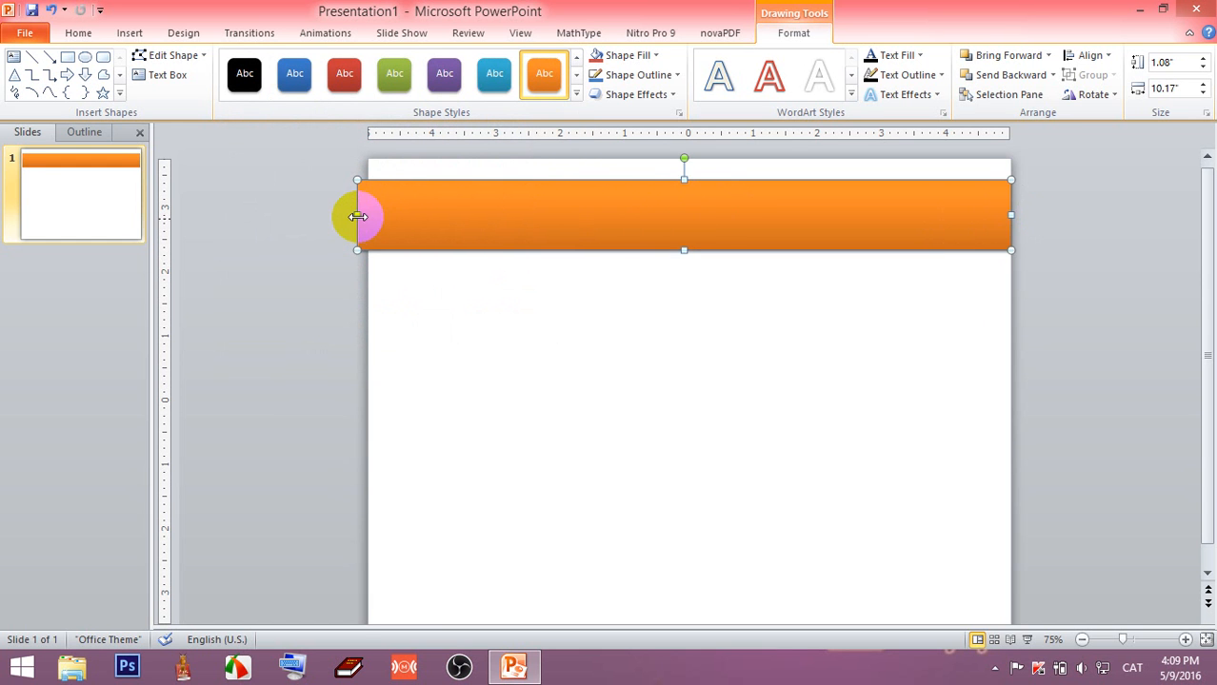
left_click_drag(358, 217, 376, 215)
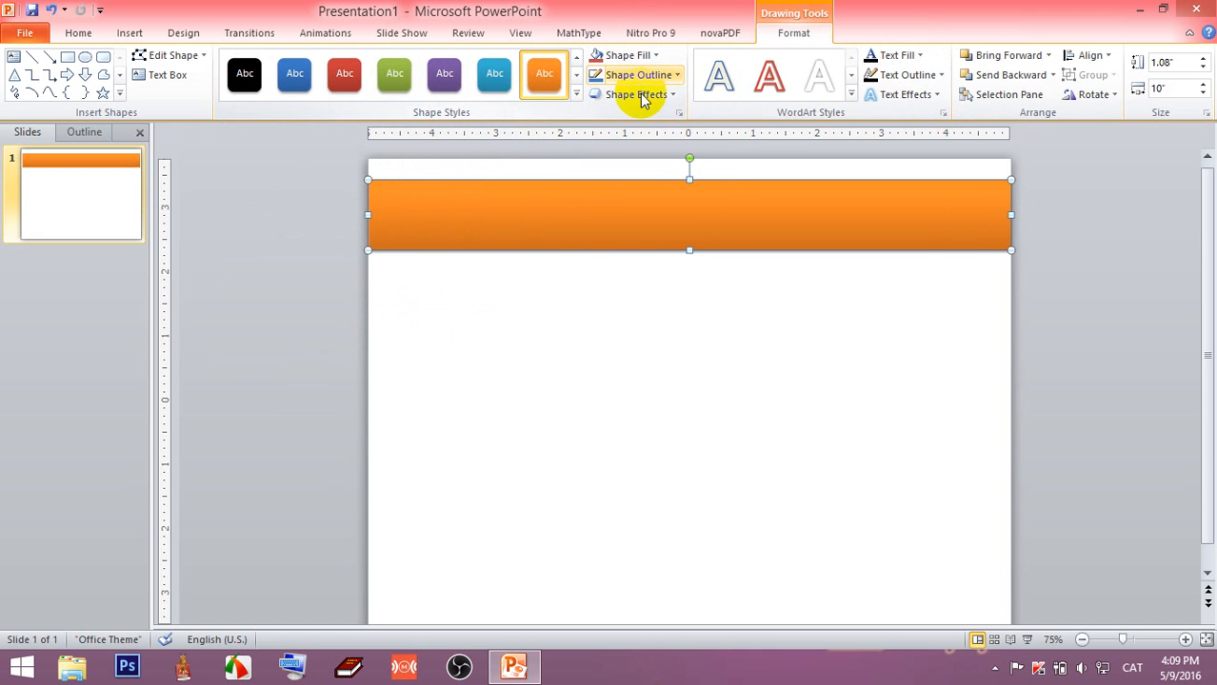
Step: Set the rectangle's shape fill to No Fill and deselect it
left_click(639, 56)
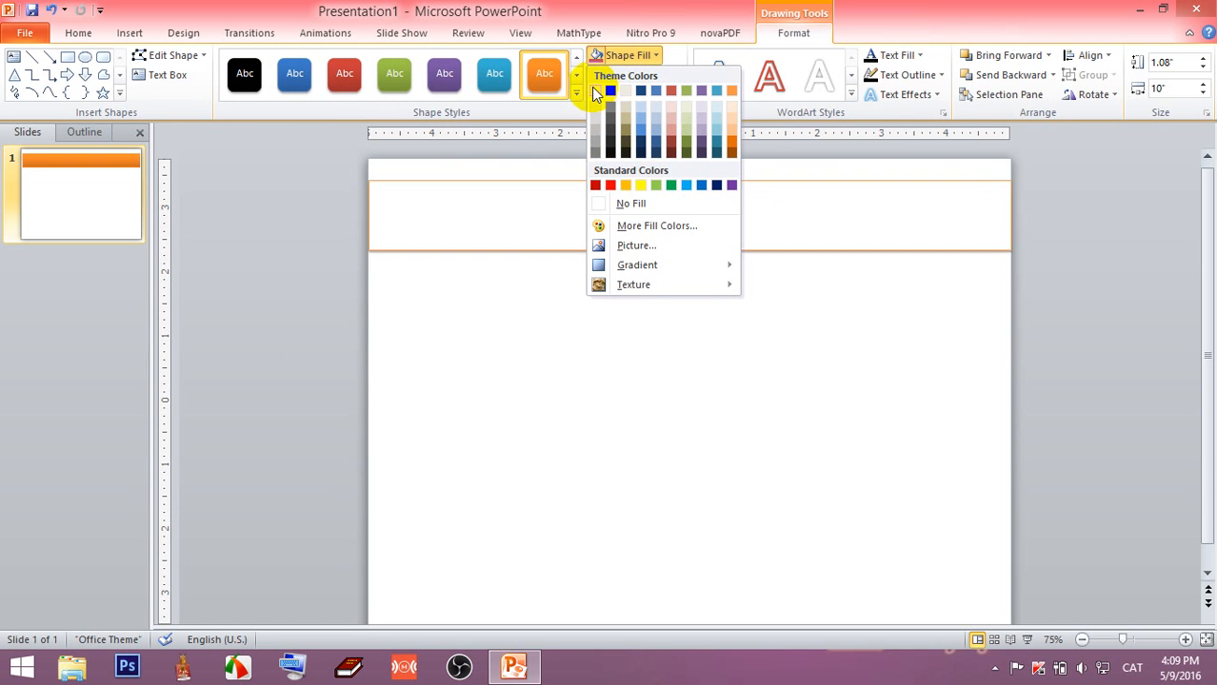
left_click(649, 206)
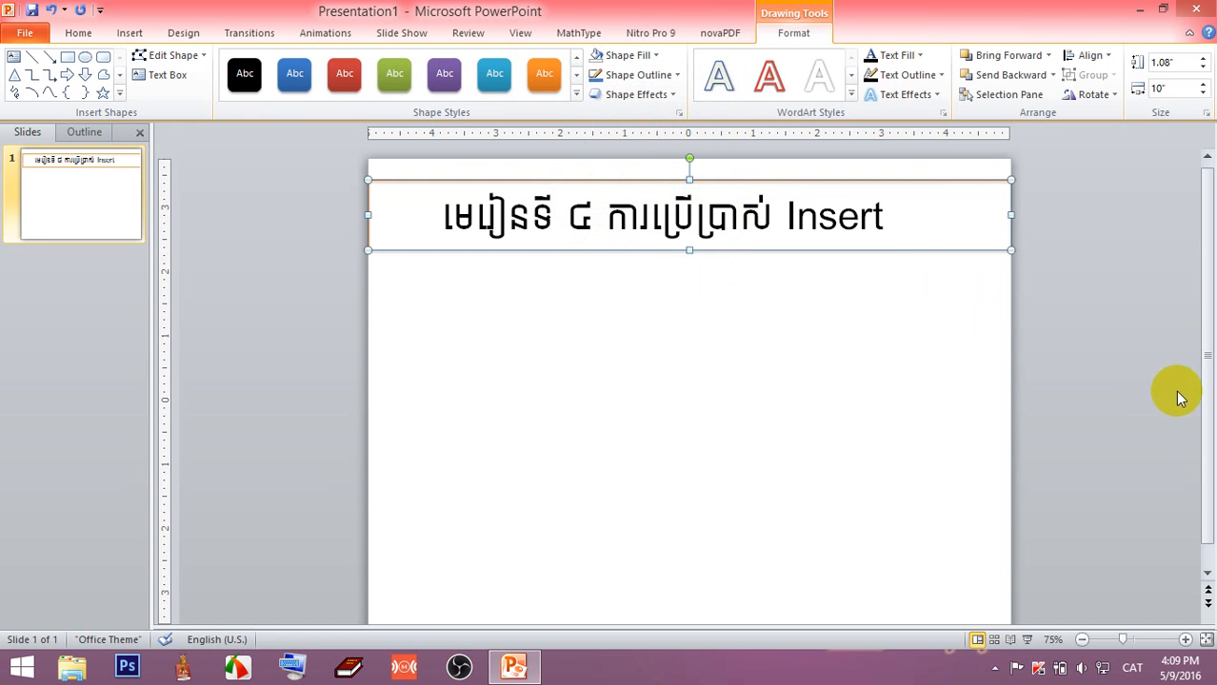
left_click(1097, 348)
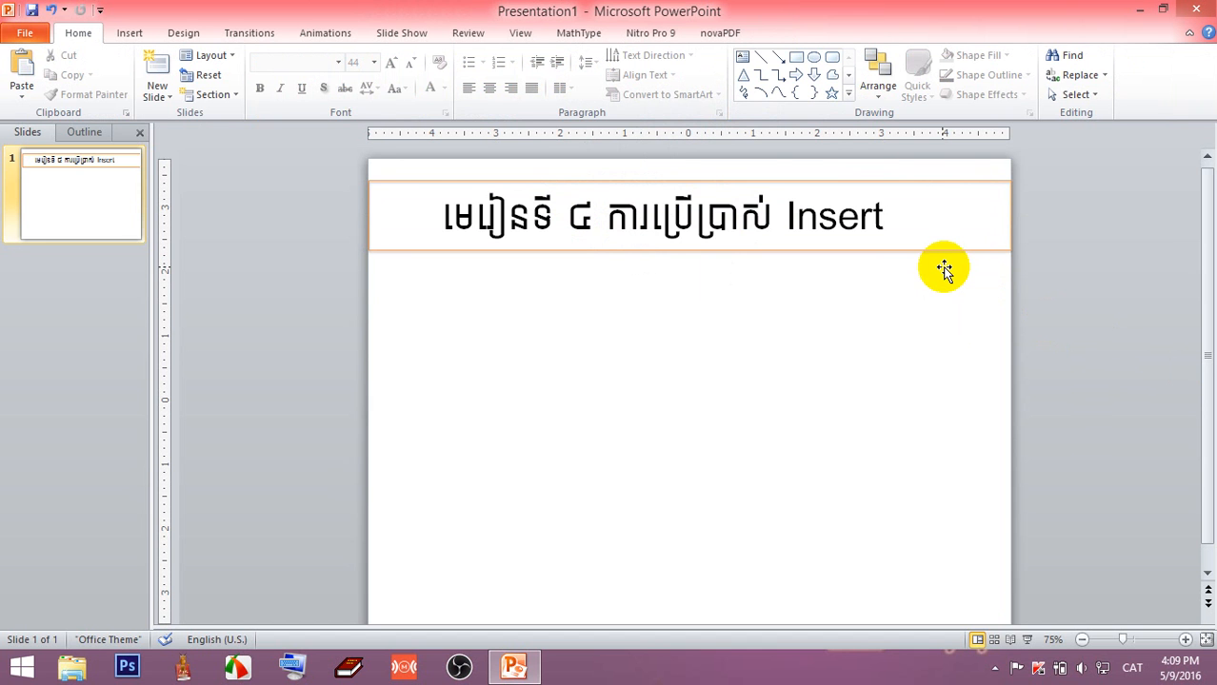
Step: Apply the light green gradient shape style from the fourth gallery row to the rectangle around the title
scroll(1129, 381, "up", 3, "ctrl")
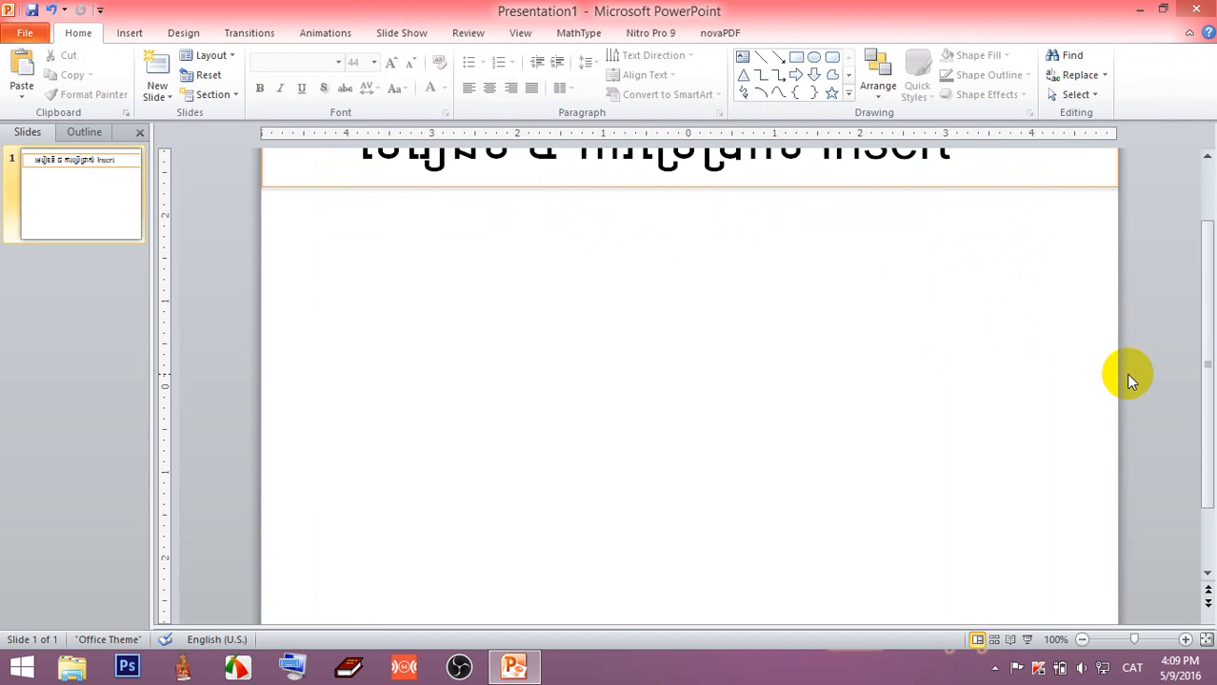
scroll(1114, 371, "up", 1)
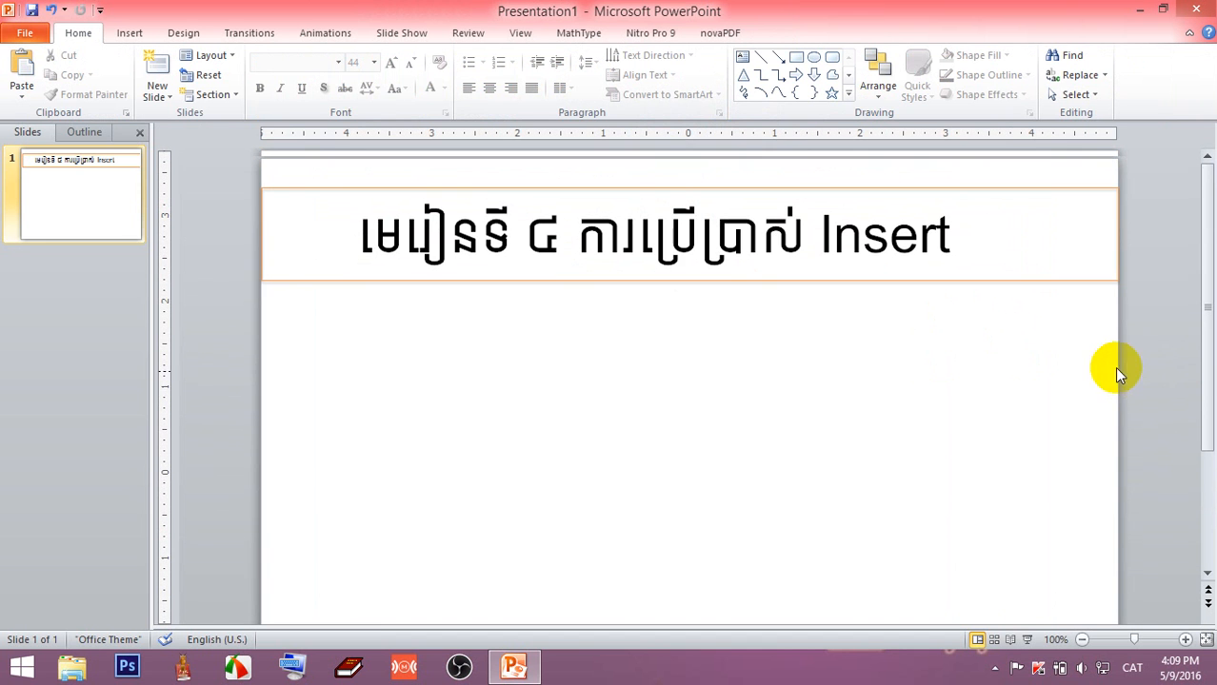
left_click(737, 281)
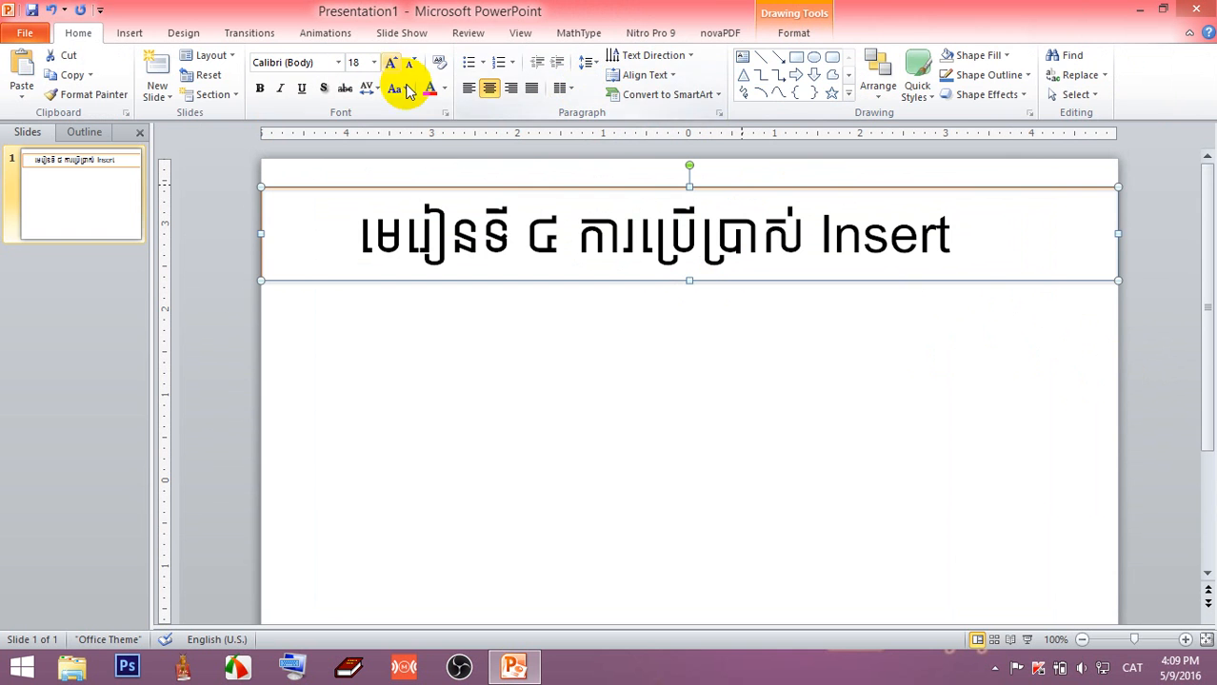
left_click(794, 30)
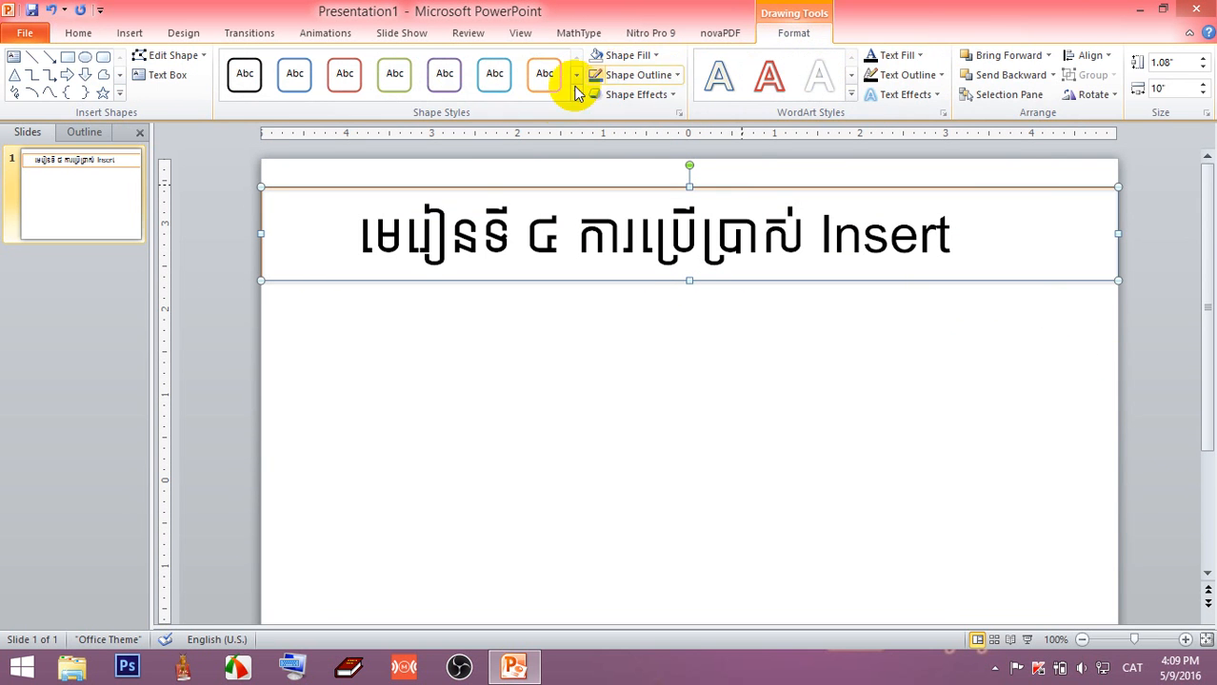
left_click(660, 62)
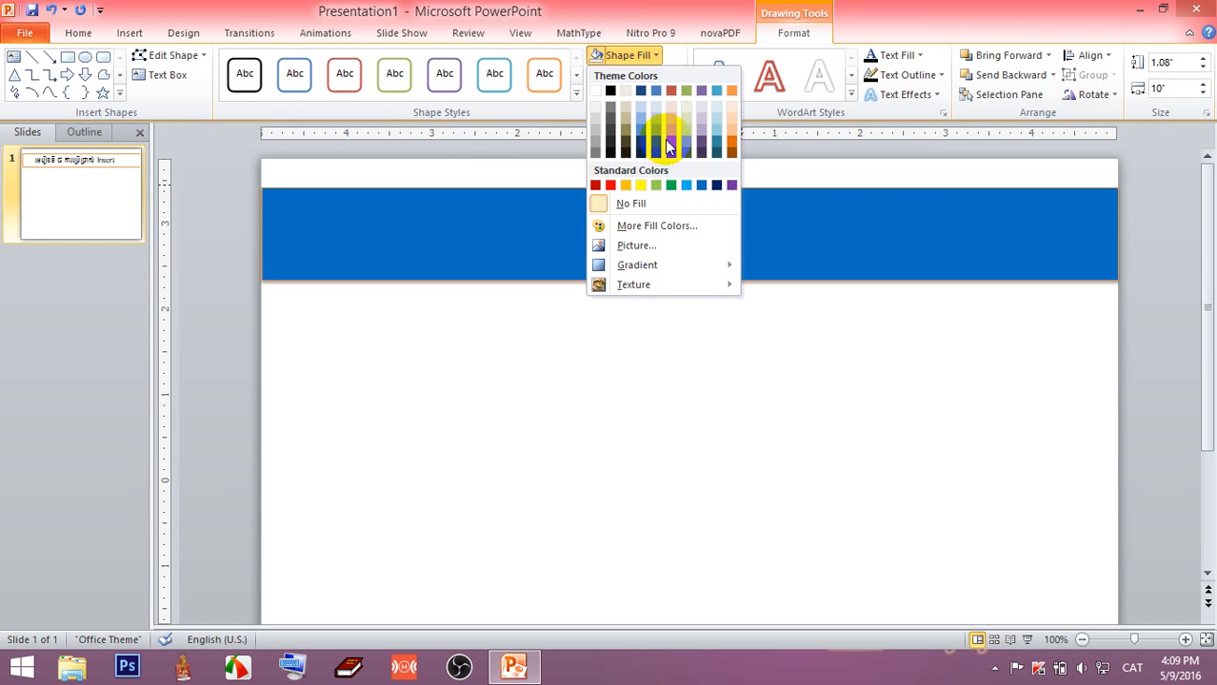
left_click(678, 50)
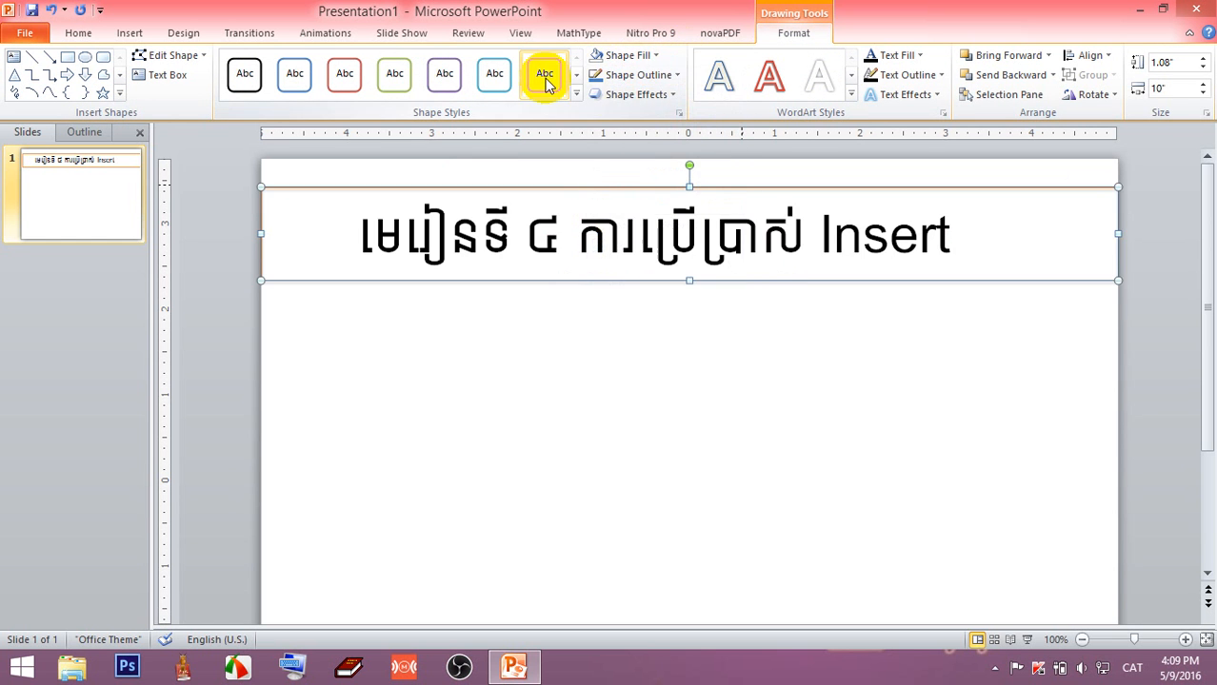
left_click(544, 76)
left_click(575, 94)
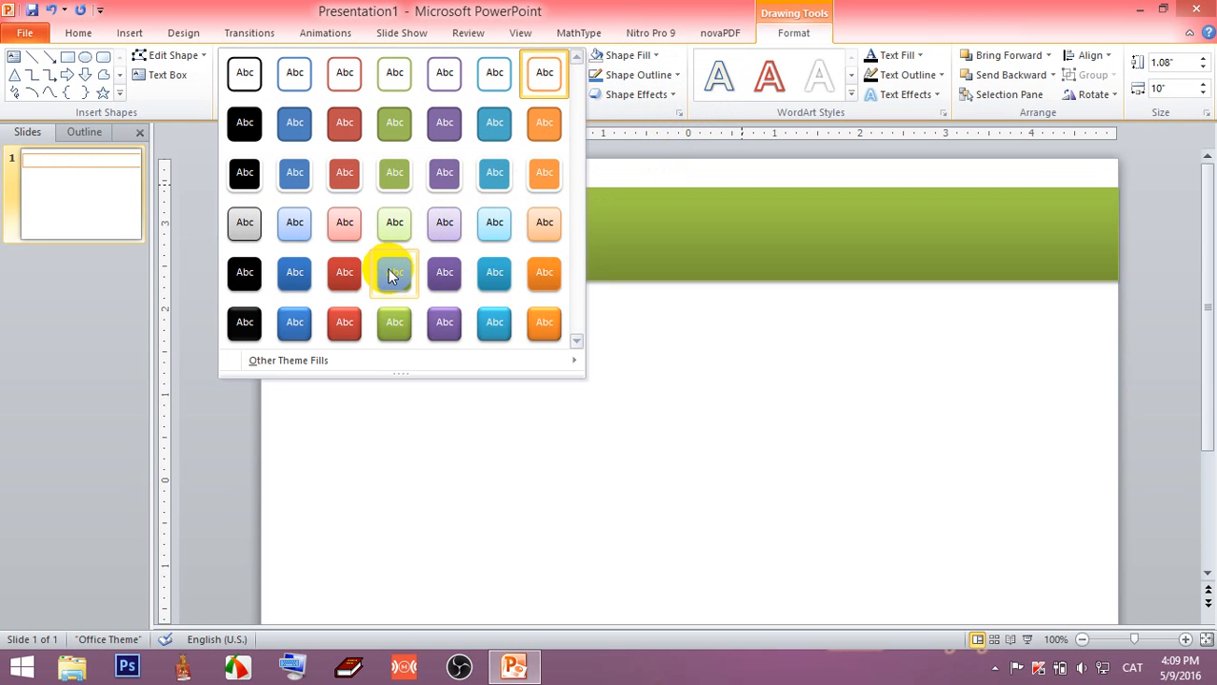
left_click(402, 217)
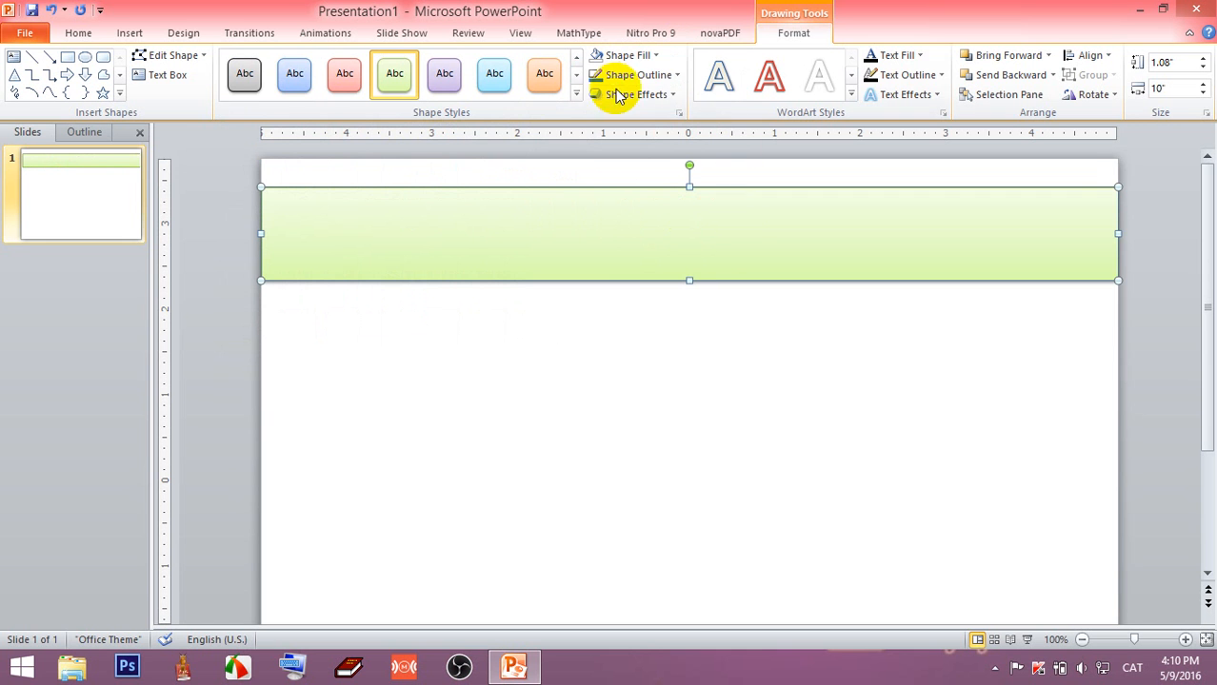
Step: Set the green rectangle's outline weight to 2¼ pt
left_click(672, 78)
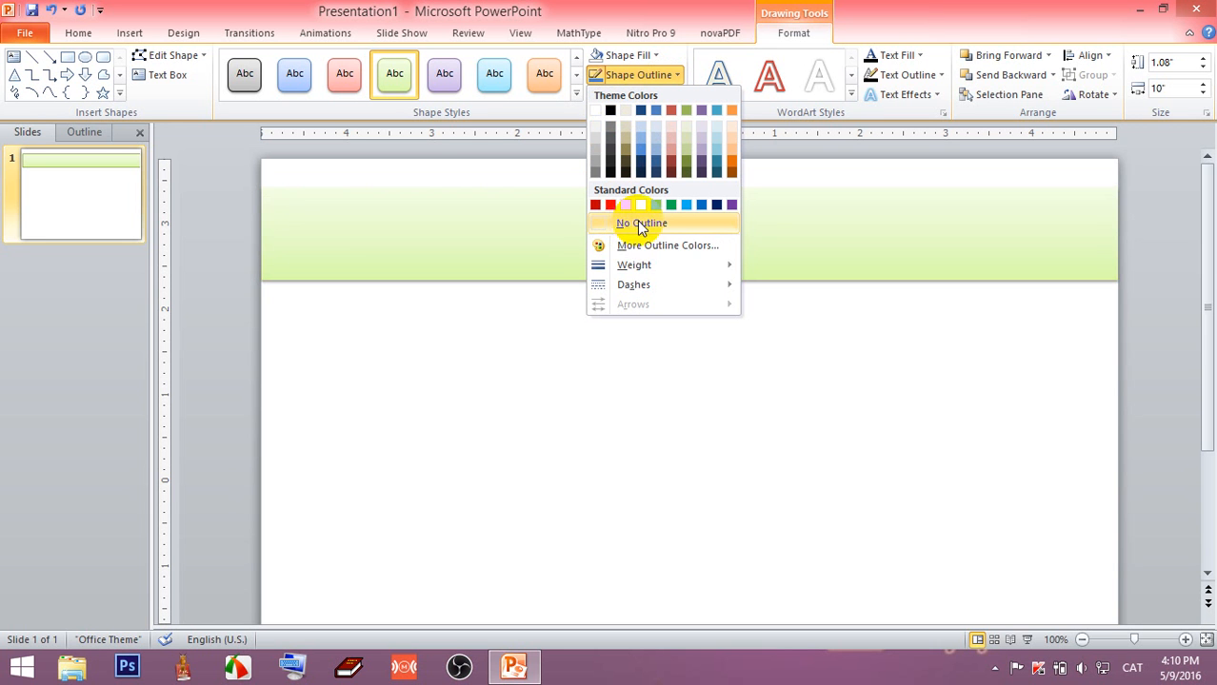
mouse_move(728, 264)
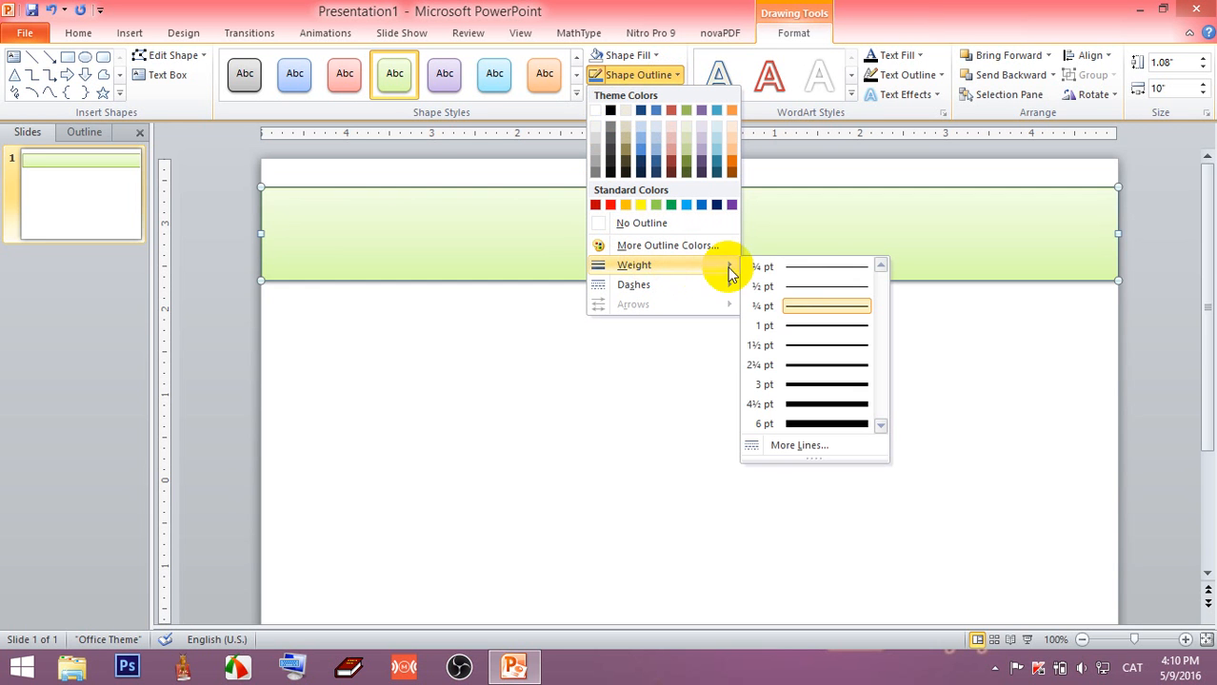
left_click(805, 364)
Step: Move the green rectangle down to the middle of the slide, clear of the title text
left_click_drag(804, 266, 812, 346)
left_click_drag(717, 302, 791, 498)
left_click(701, 478)
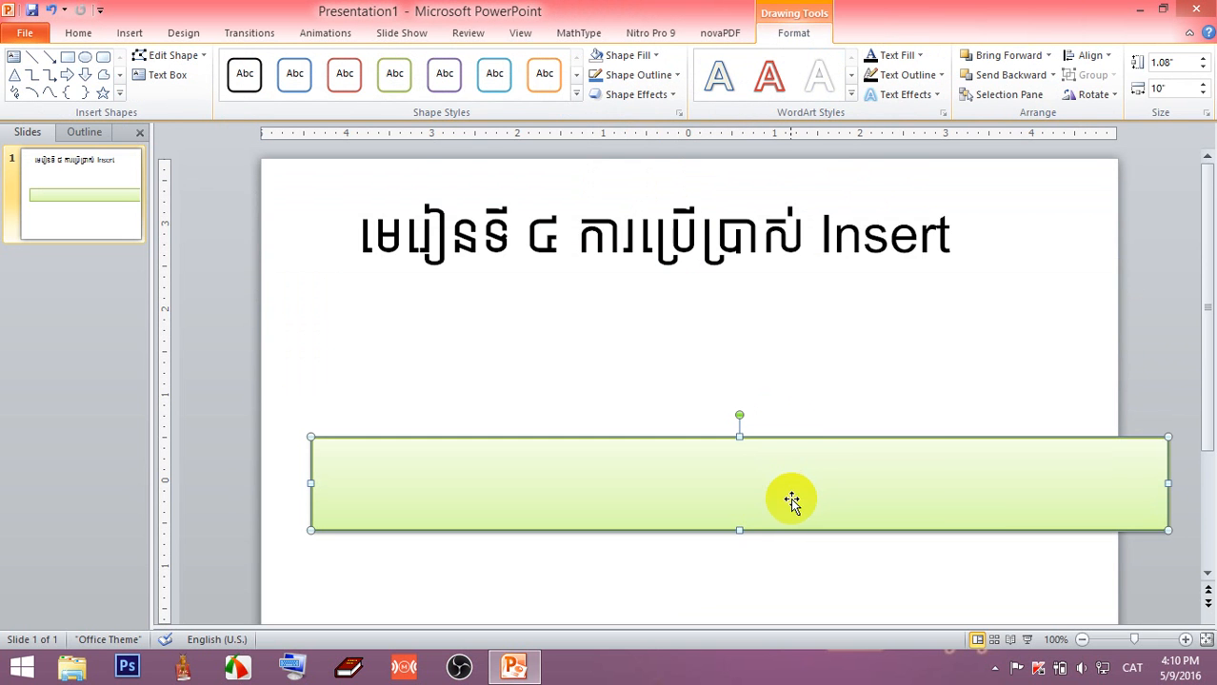
Step: Copy the full title text "មេរៀនទី ៤ ការប្រើប្រាស់ Insert" from the title placeholder
right_click(790, 498)
left_click(824, 298)
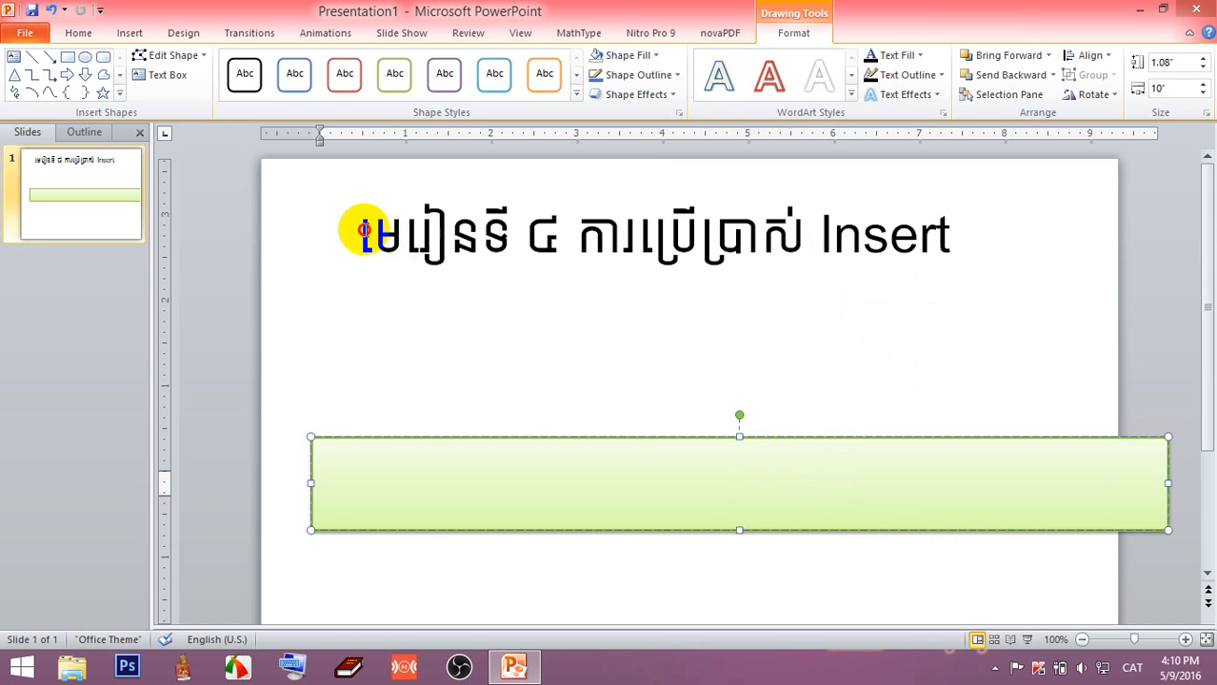
left_click_drag(364, 230, 969, 254)
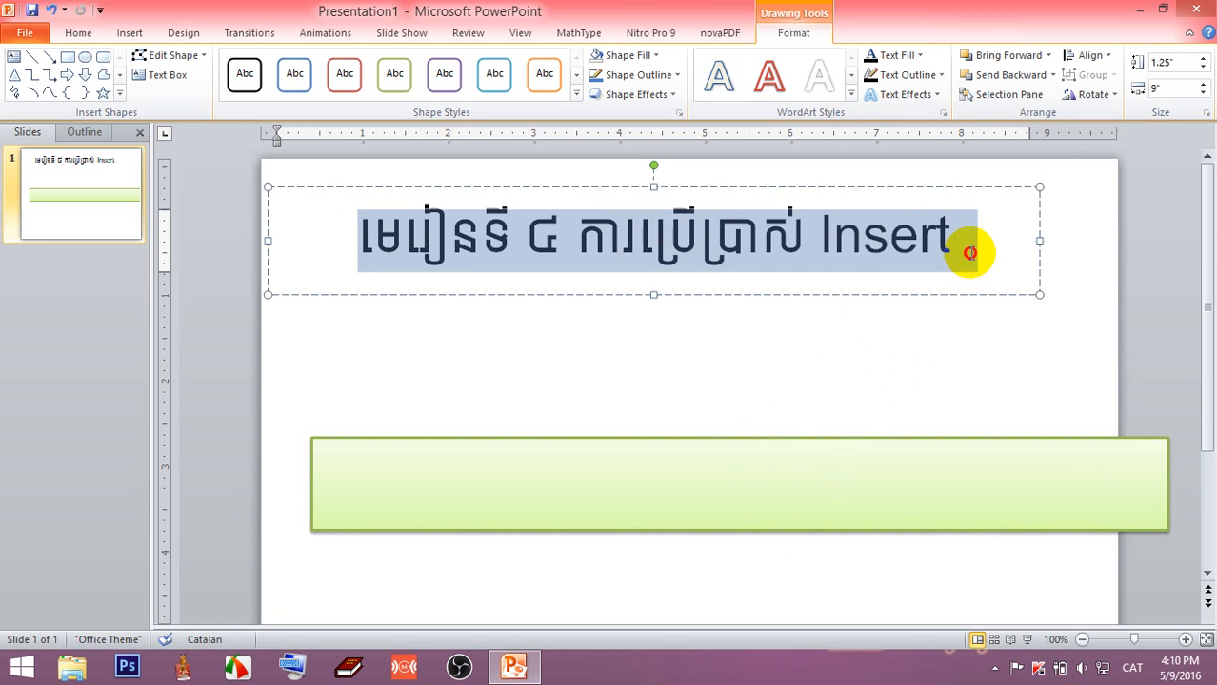
right_click(893, 251)
left_click(917, 271)
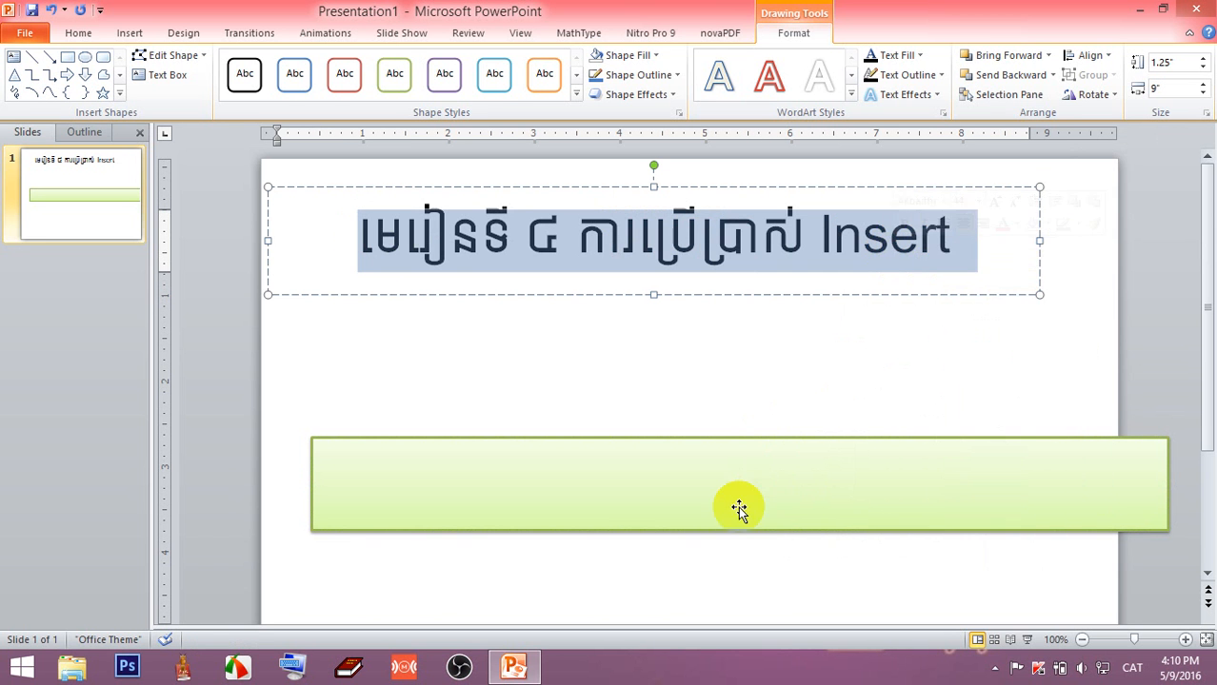
Step: Open the green rectangle for text editing and paste the copied title into it
left_click(715, 489)
right_click(716, 489)
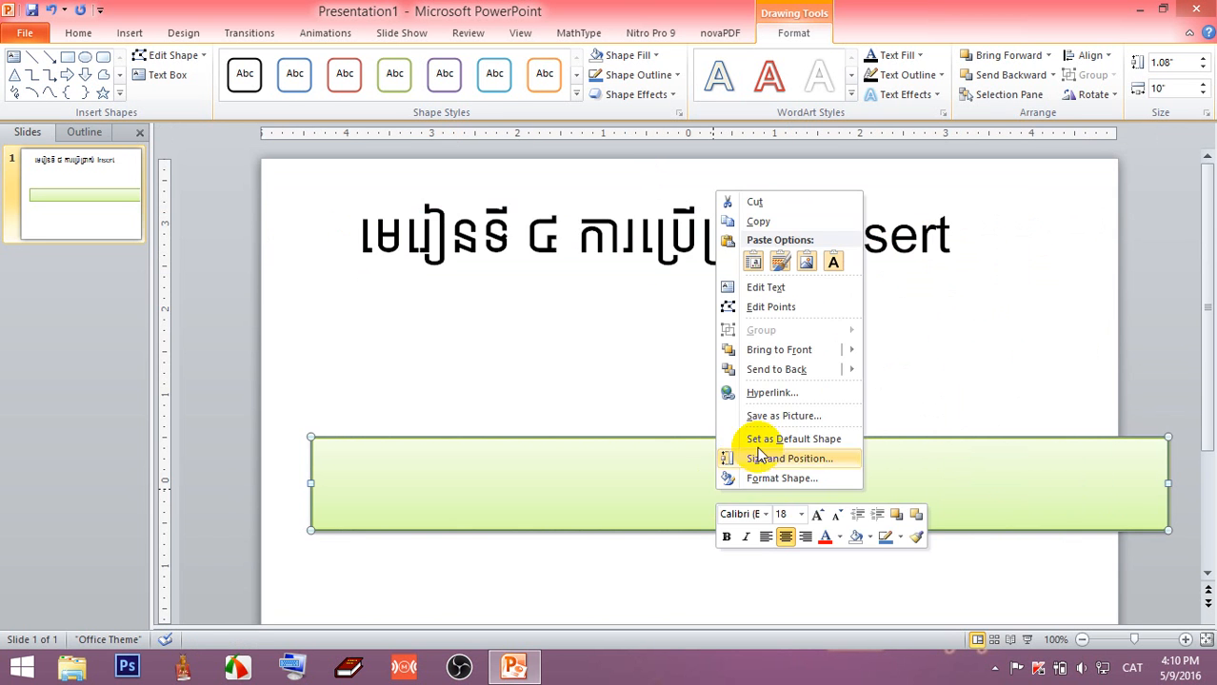
left_click(767, 288)
key("ctrl+v")
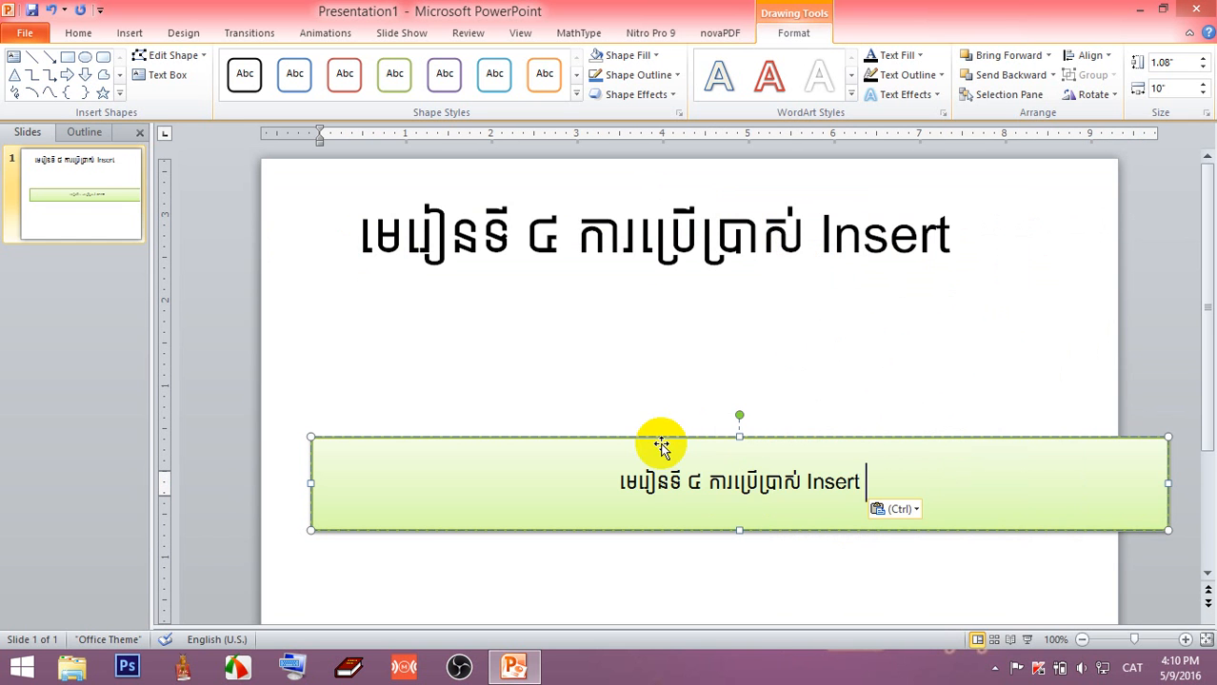
Step: Select all the text in the green rectangle and enlarge it by nine font-size steps to nearly fill the shape
key("ctrl+a")
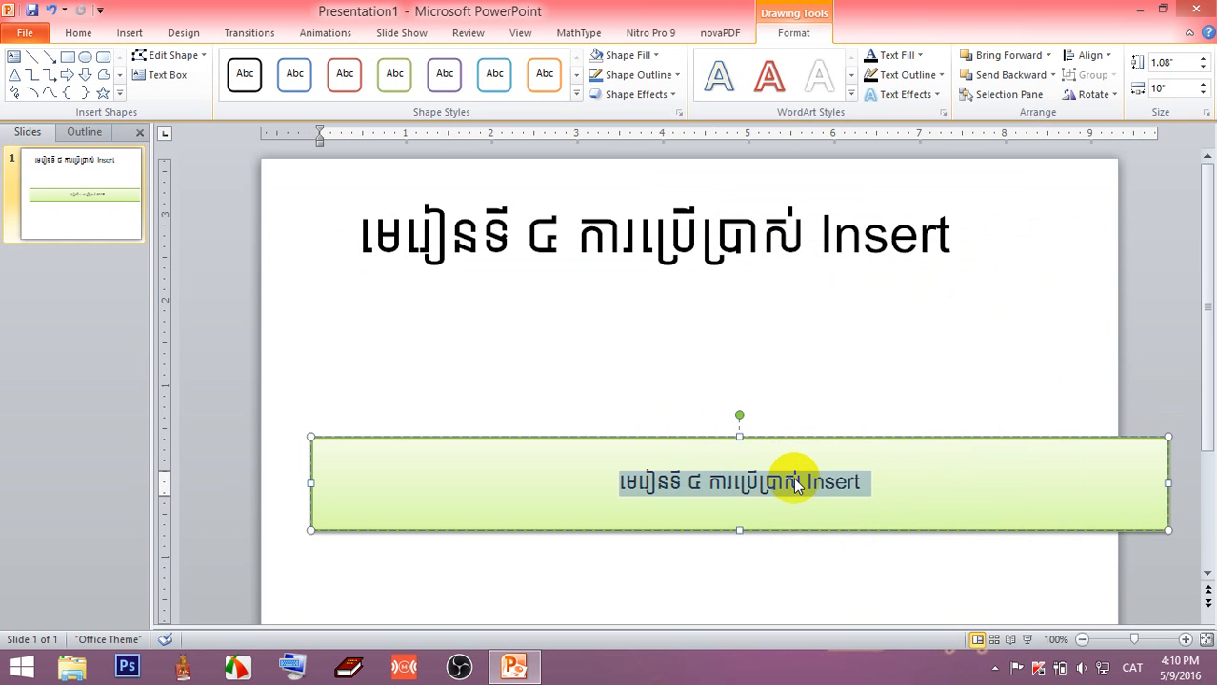
key("ctrl+shift+greater")
key("ctrl+shift+greater")
key("ctrl+shift+greater")
key("ctrl+shift+greater")
key("ctrl+shift+greater")
key("ctrl+shift+greater")
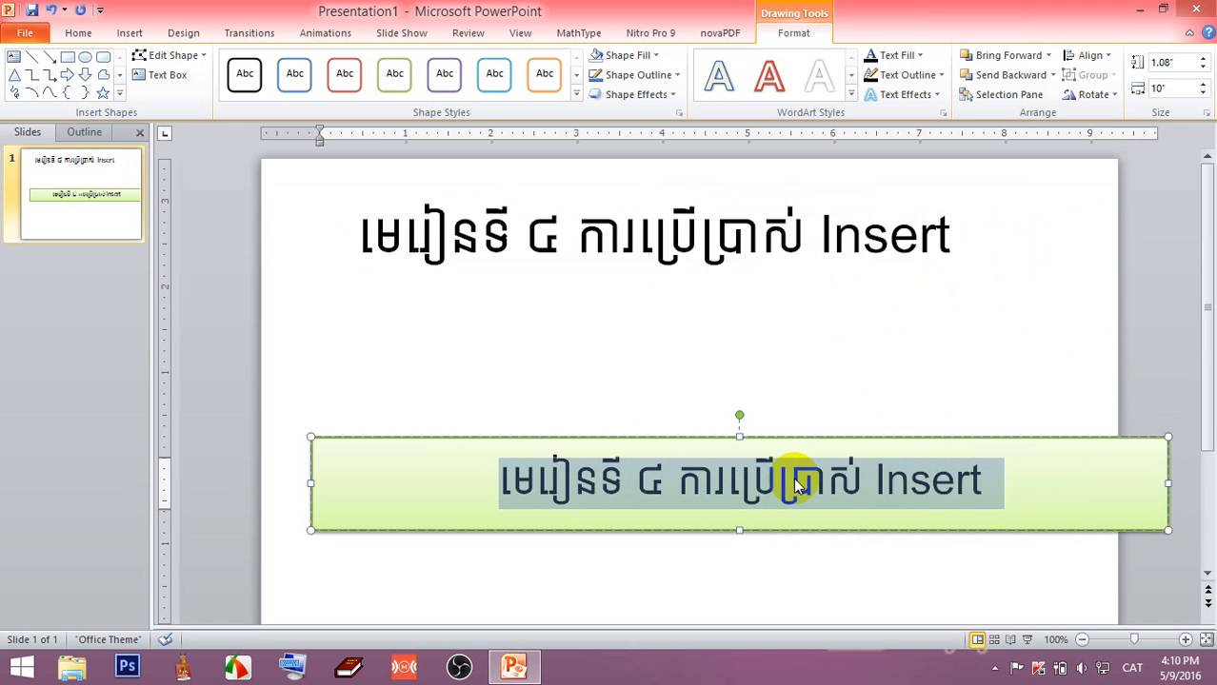
key("ctrl+shift+greater")
key("ctrl+shift+greater")
key("ctrl+shift+greater")
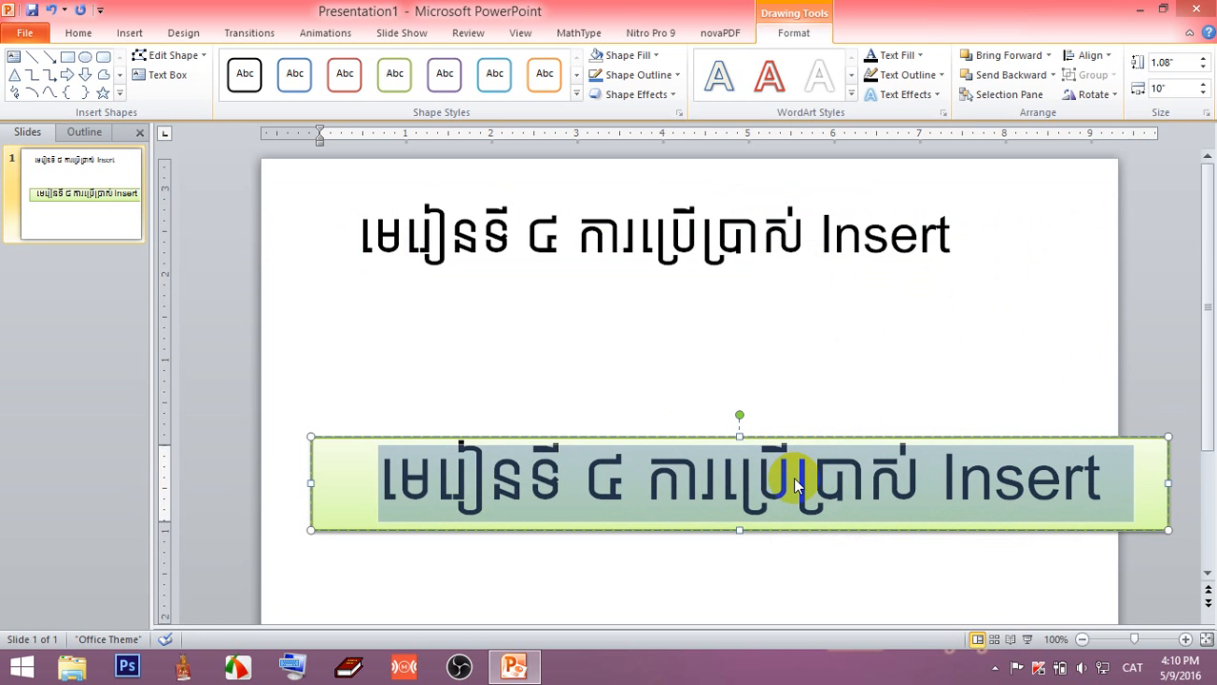